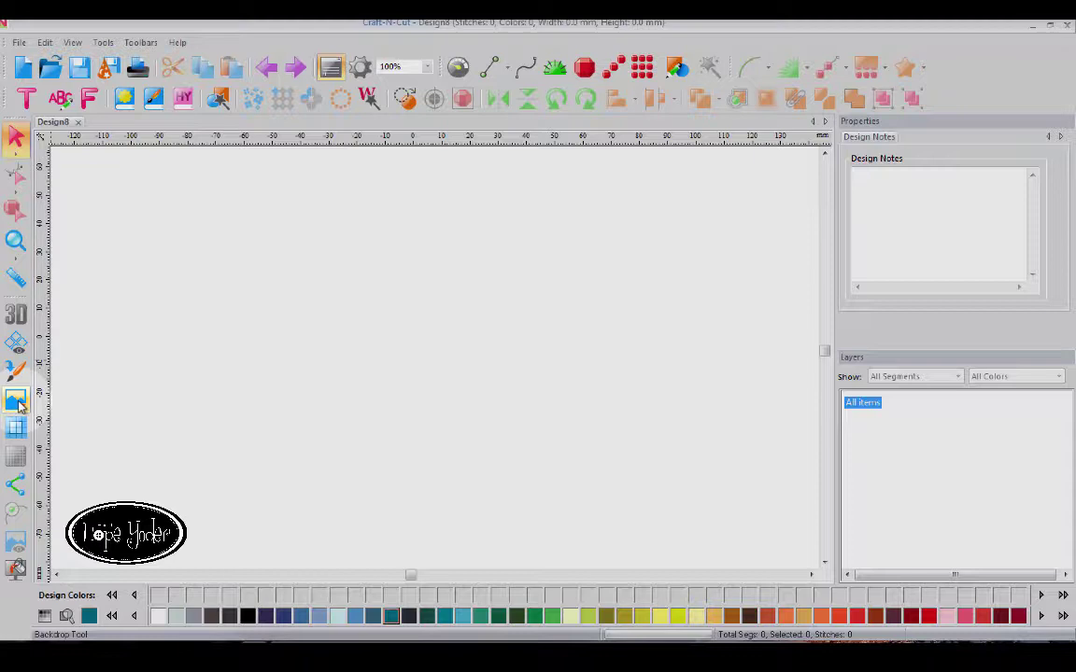
# Load the heart image from the Desktop as the canvas backdrop.
pyautogui.click(17, 401)
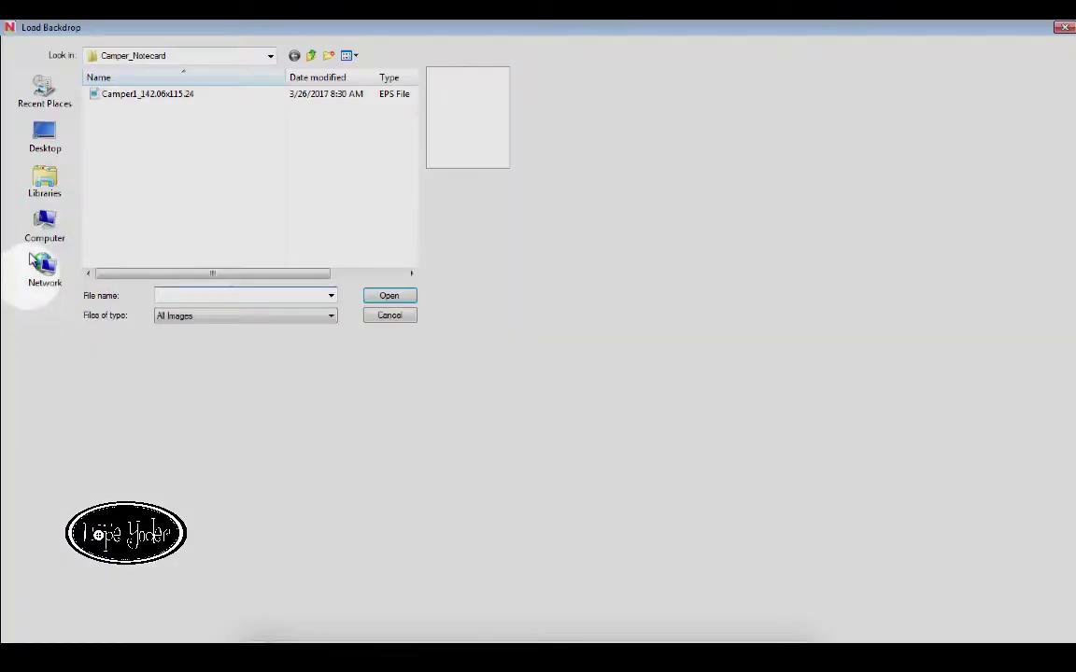
pyautogui.click(43, 140)
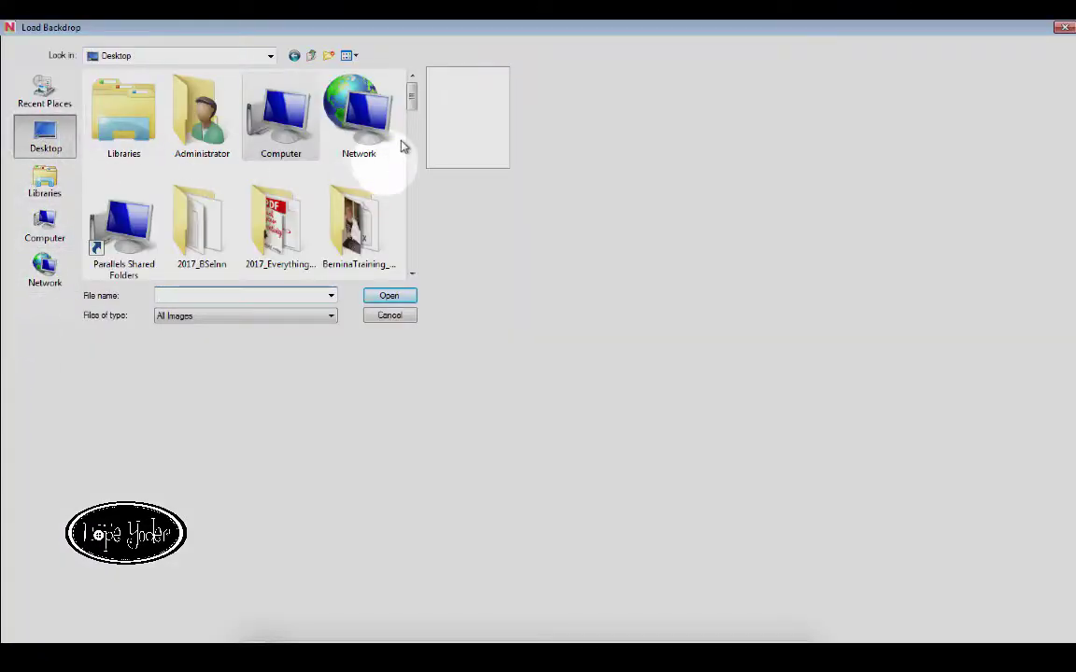
pyautogui.moveTo(413, 94); pyautogui.dragTo(414, 201)
pyautogui.click(202, 173)
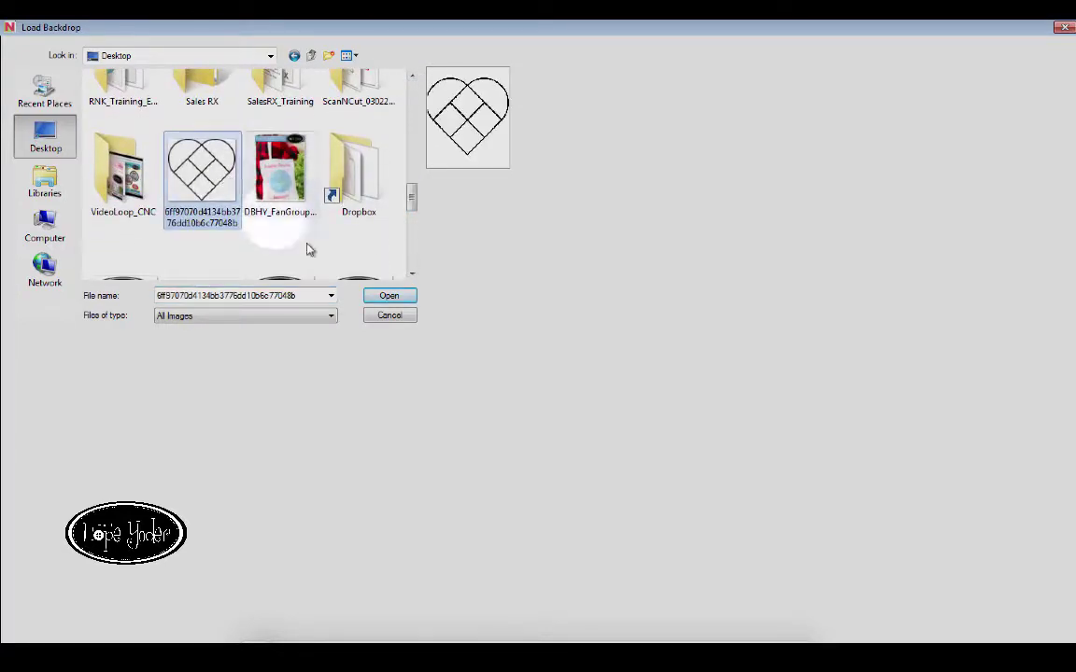
pyautogui.click(386, 296)
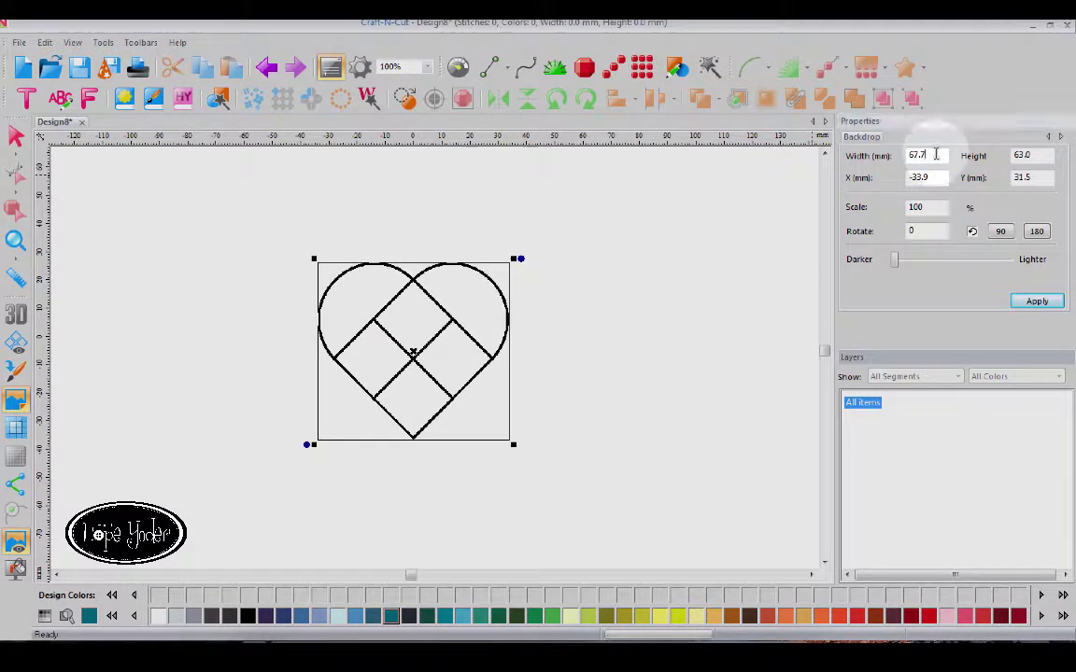
# Resize the heart backdrop to 100 mm wide (93 mm high).
pyautogui.moveTo(936, 153); pyautogui.dragTo(818, 148)
pyautogui.write('100')
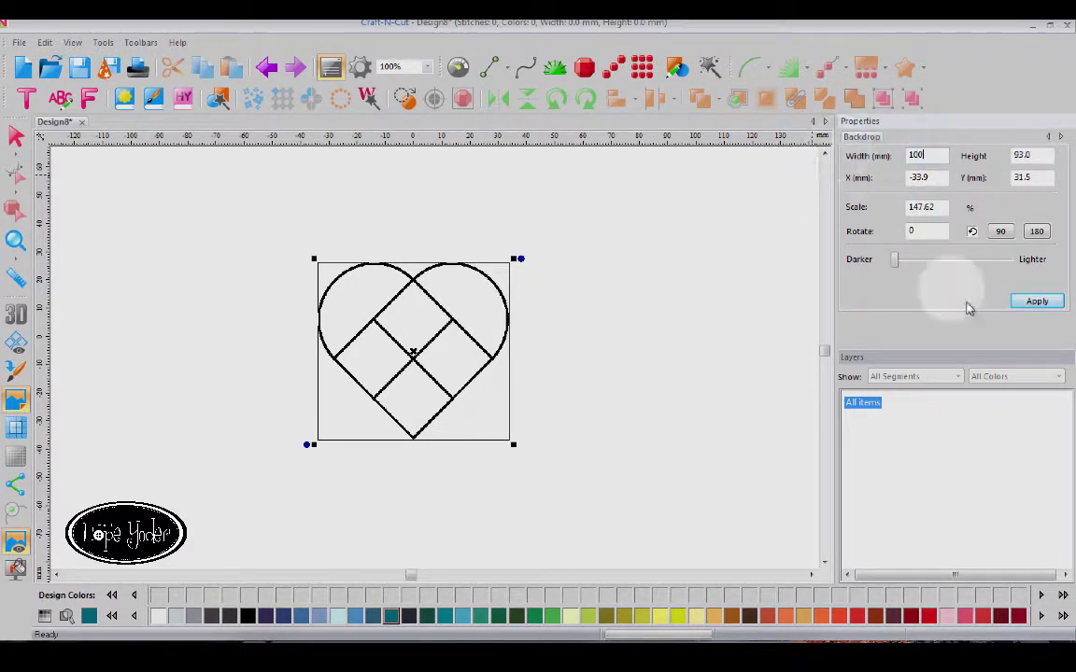
pyautogui.click(1033, 301)
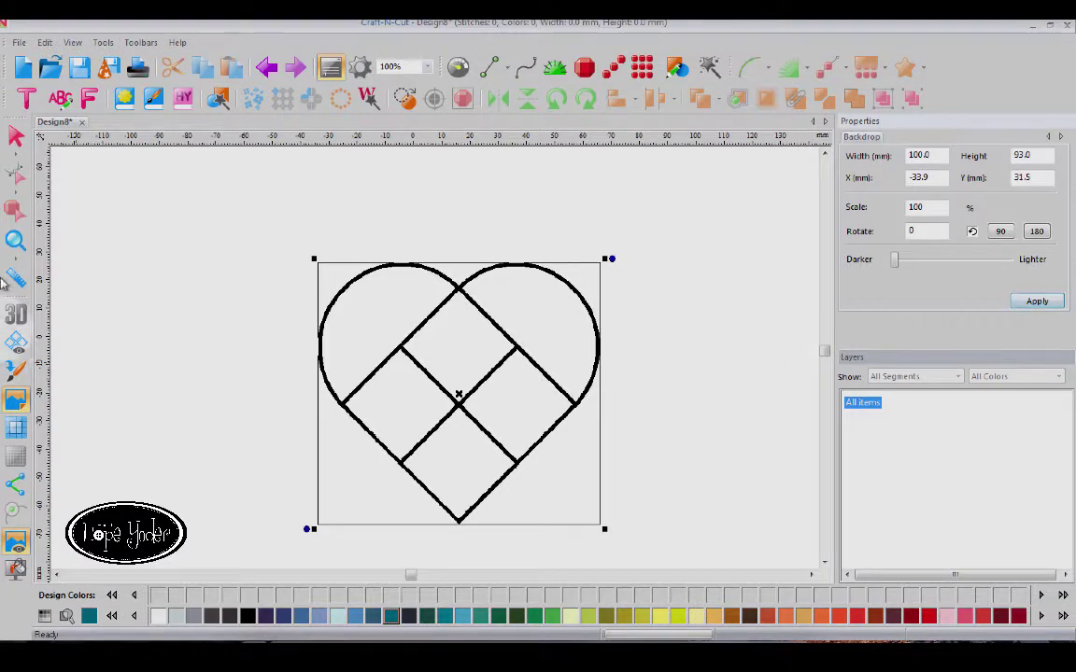
pyautogui.click(17, 241)
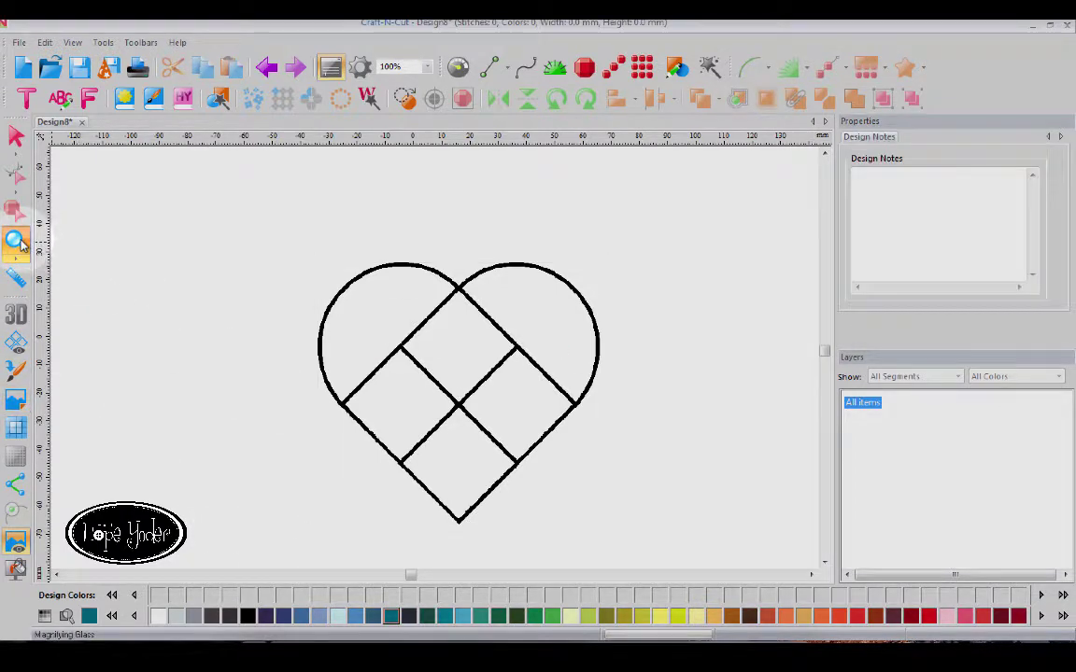
# Zoom in and Auto Trace both heart lobes and the left, top, right and bottom diamonds.
pyautogui.click(19, 240)
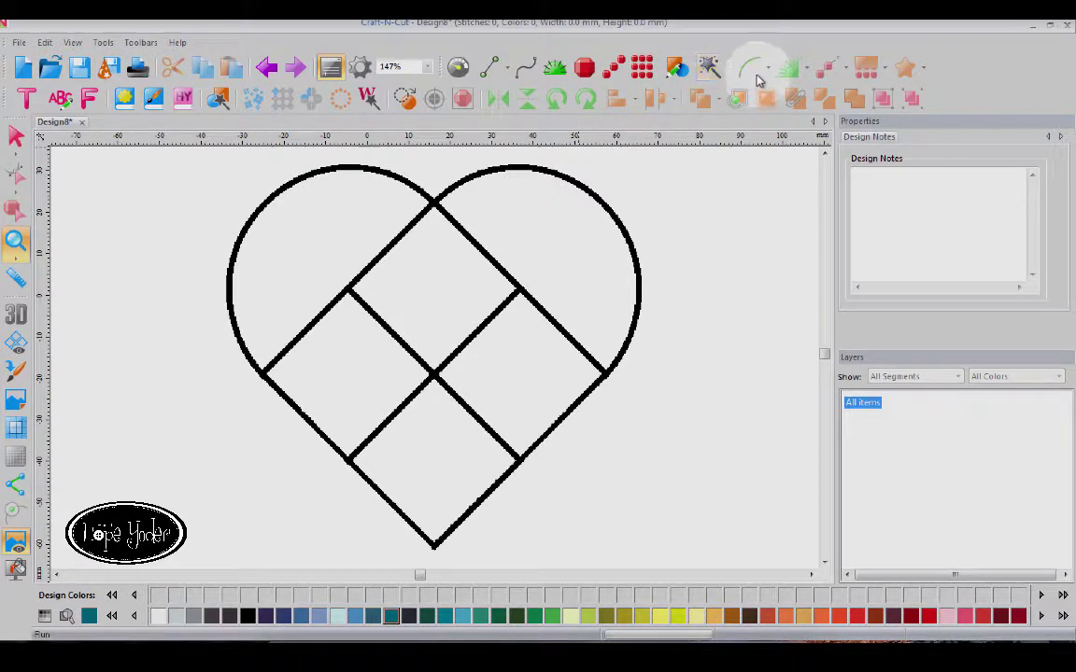
pyautogui.click(710, 68)
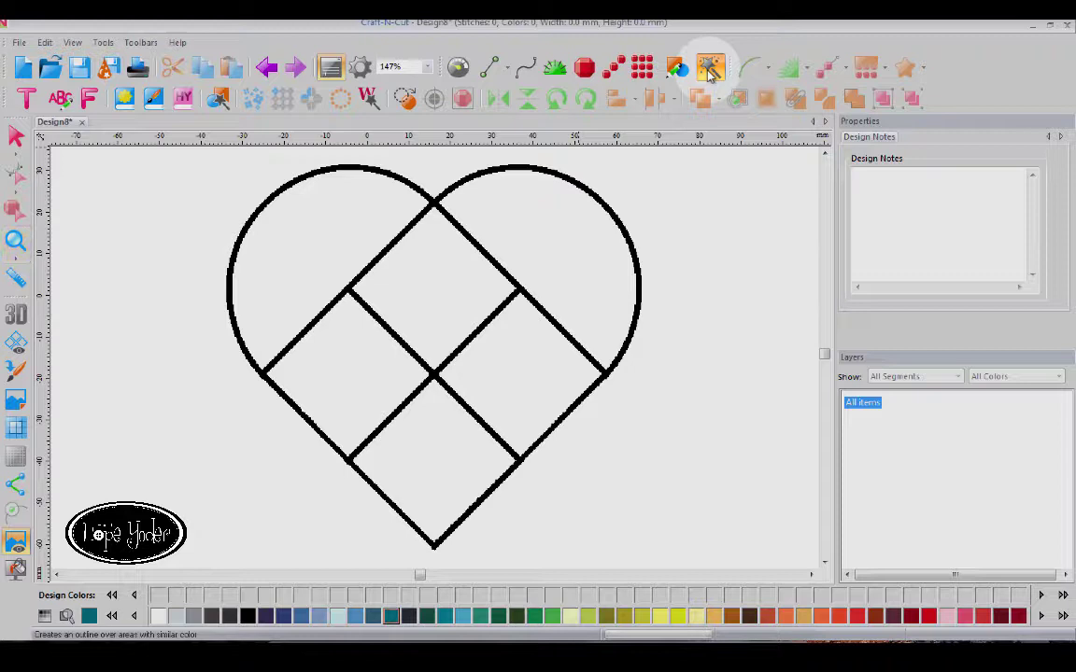
pyautogui.click(535, 234)
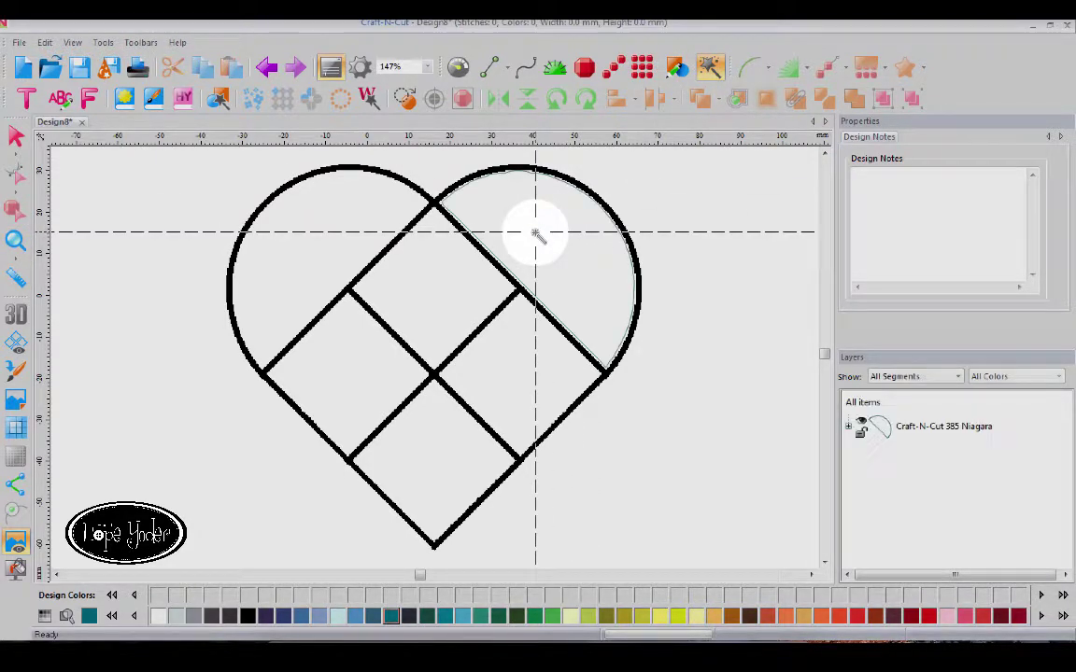
pyautogui.click(352, 219)
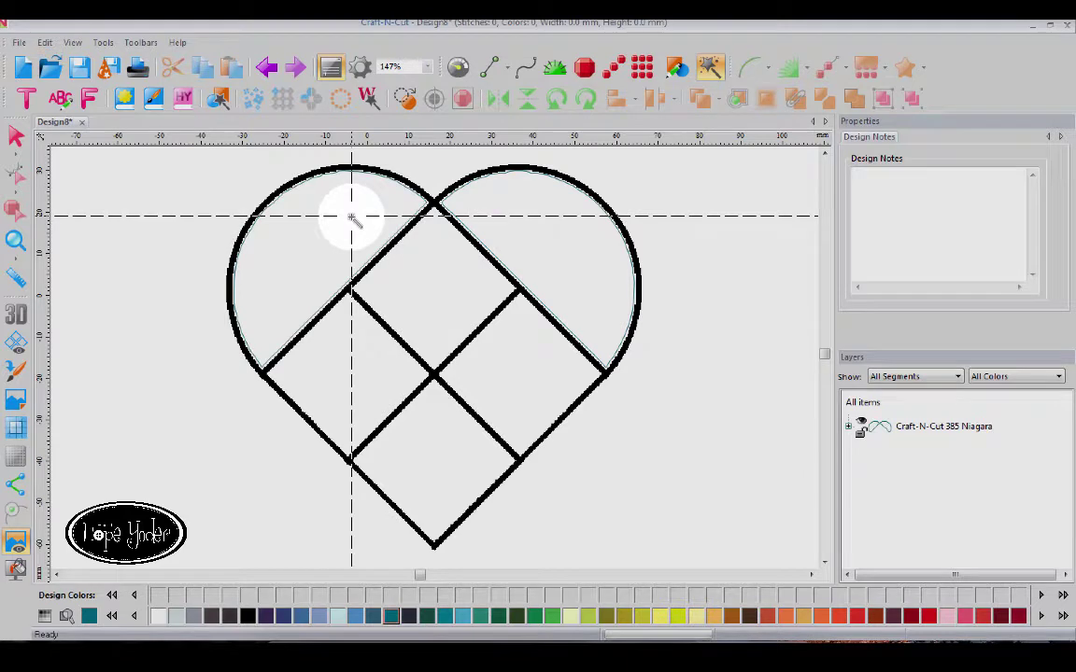
pyautogui.click(349, 355)
pyautogui.click(446, 295)
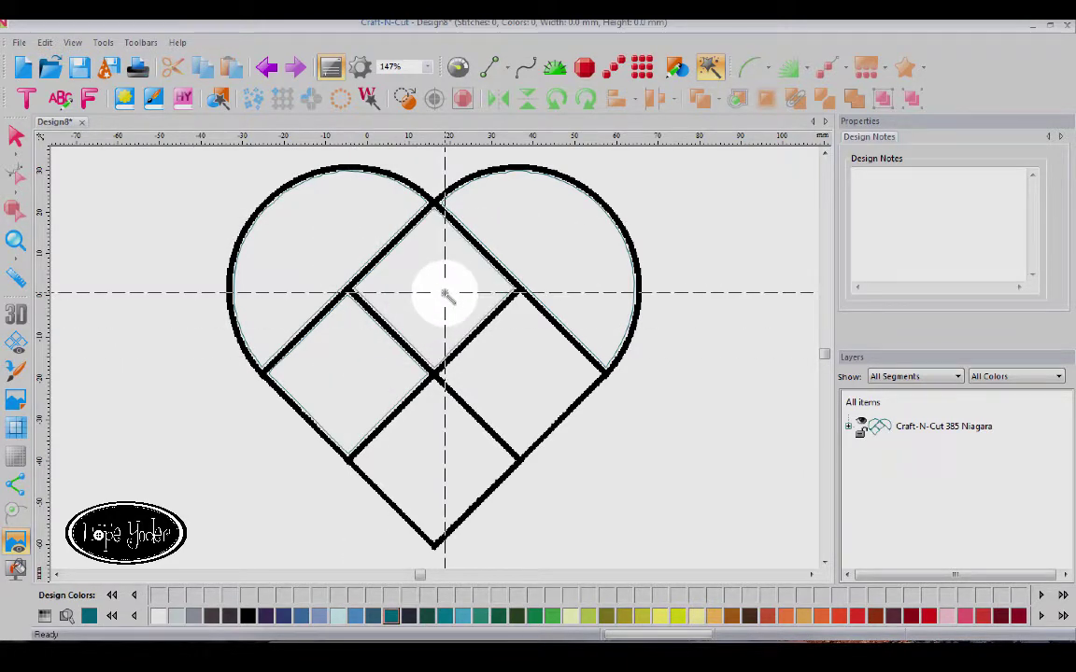
pyautogui.click(523, 366)
pyautogui.click(452, 446)
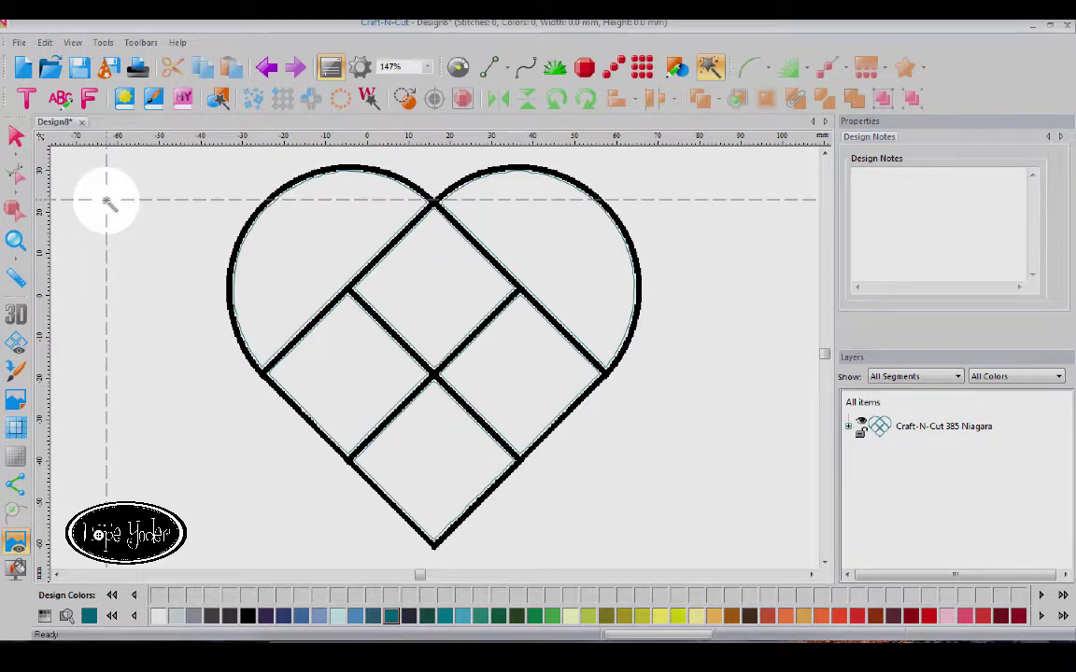
pyautogui.click(16, 137)
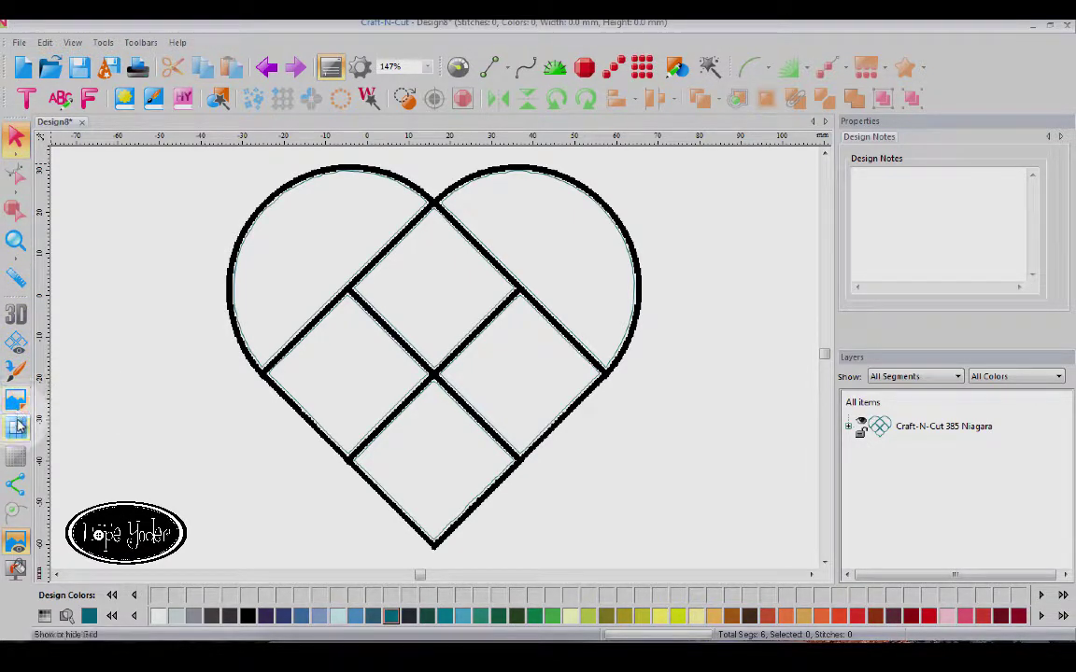
# Hide the backdrop and add red, Niagara teal and light blue to the design palette.
pyautogui.click(16, 543)
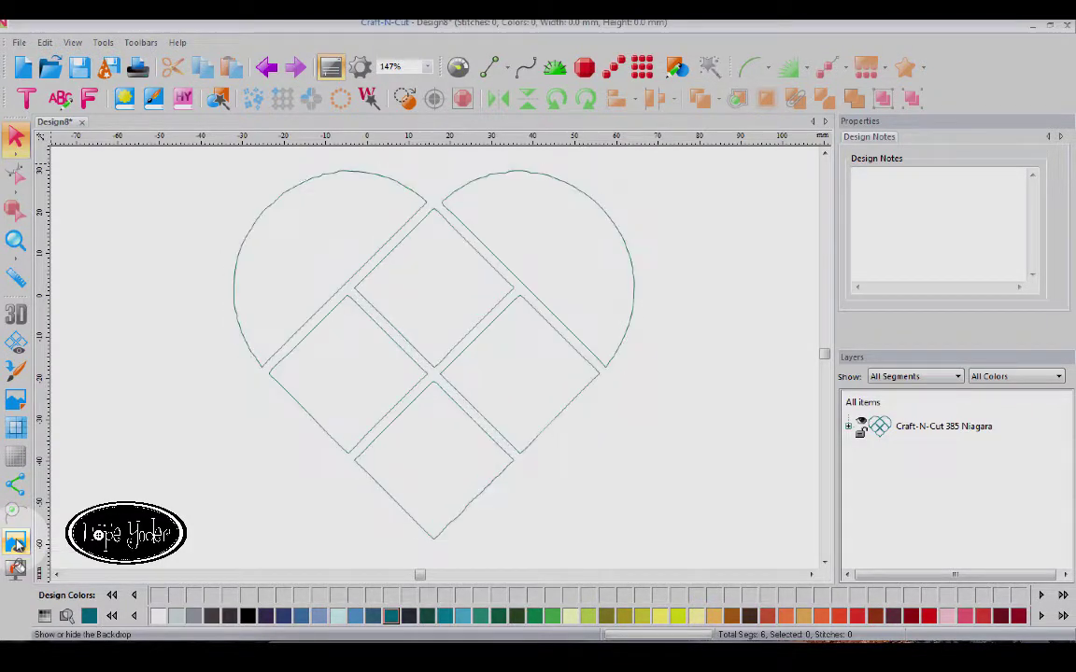
pyautogui.click(857, 617)
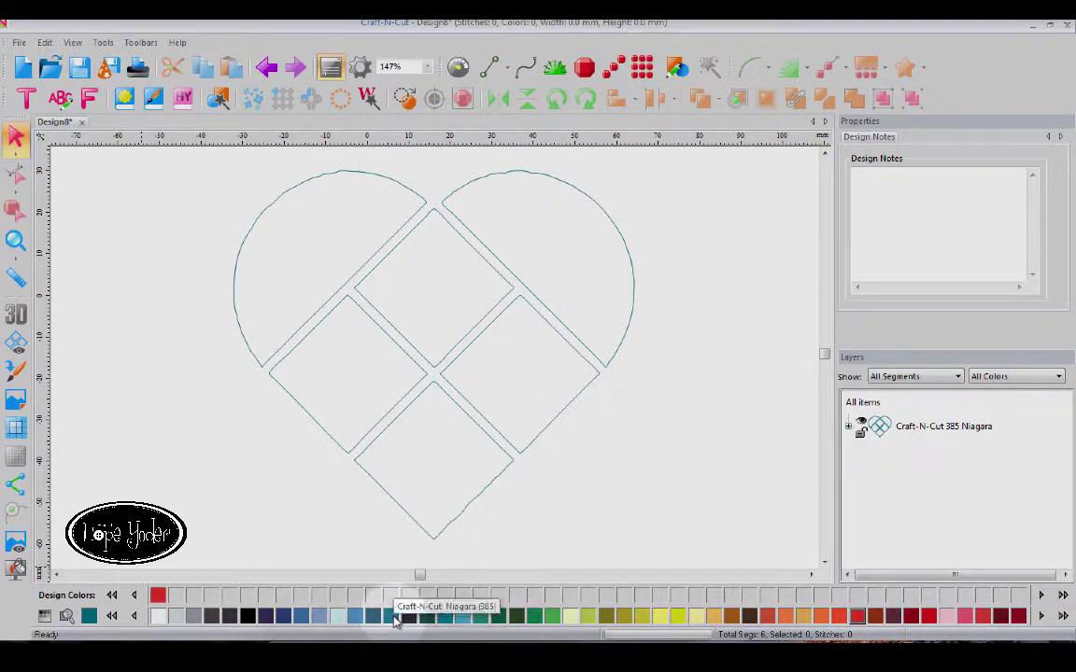
pyautogui.click(390, 616)
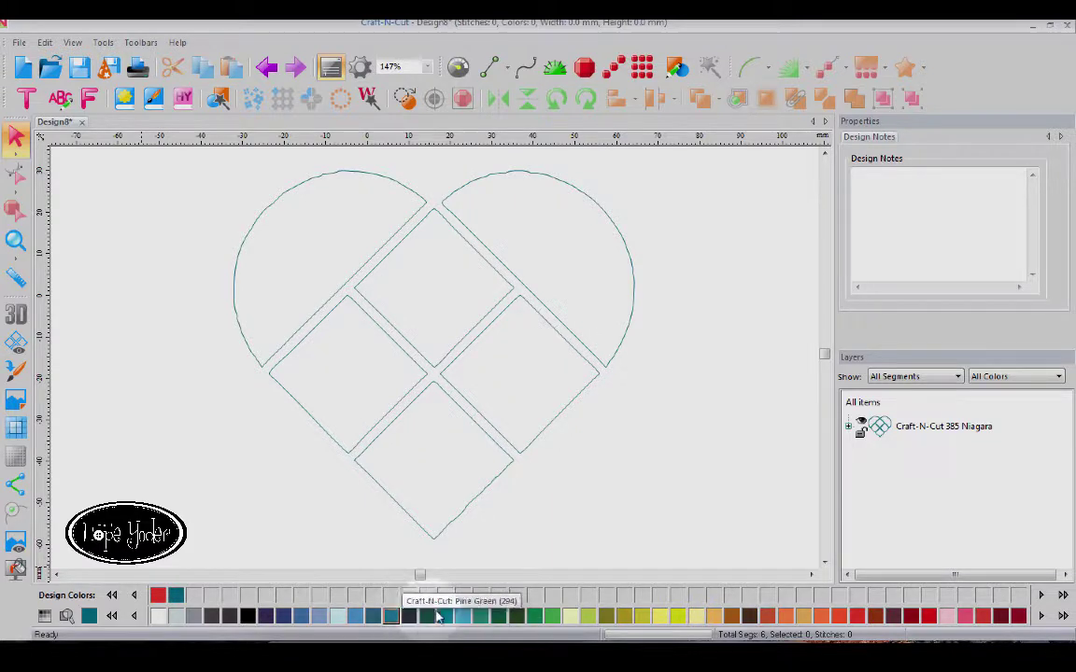
pyautogui.rightClick(462, 615)
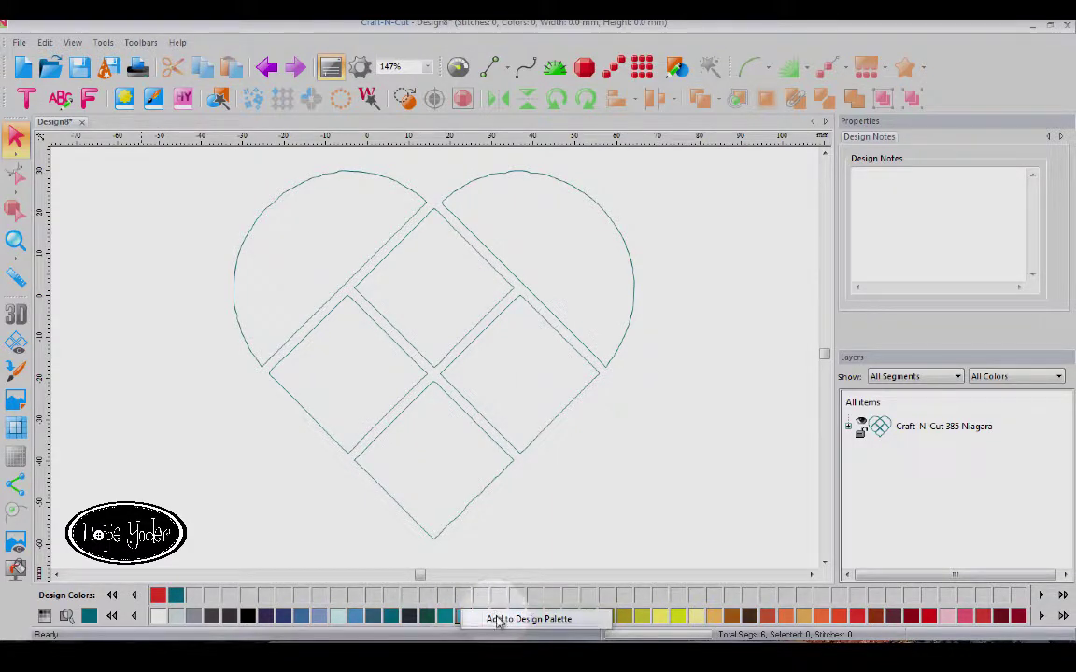
pyautogui.click(499, 619)
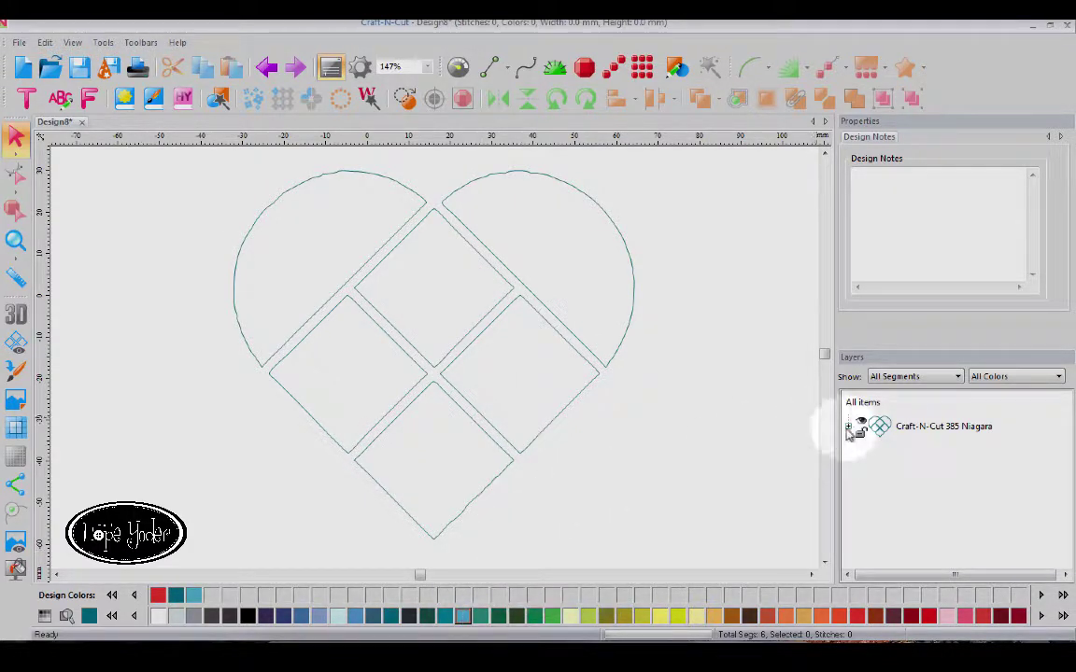
# Select both heart lobe pieces in Layers and colour them red.
pyautogui.click(847, 427)
pyautogui.click(914, 453)
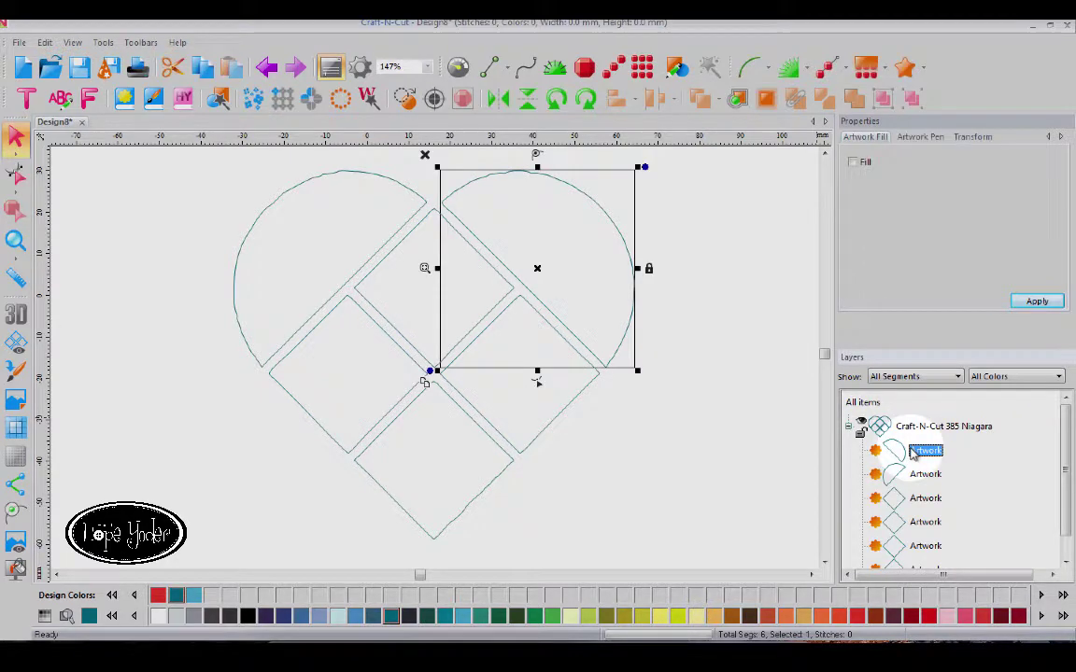
pyautogui.keyDown('ctrl'); pyautogui.click(923, 474); pyautogui.keyUp('ctrl')
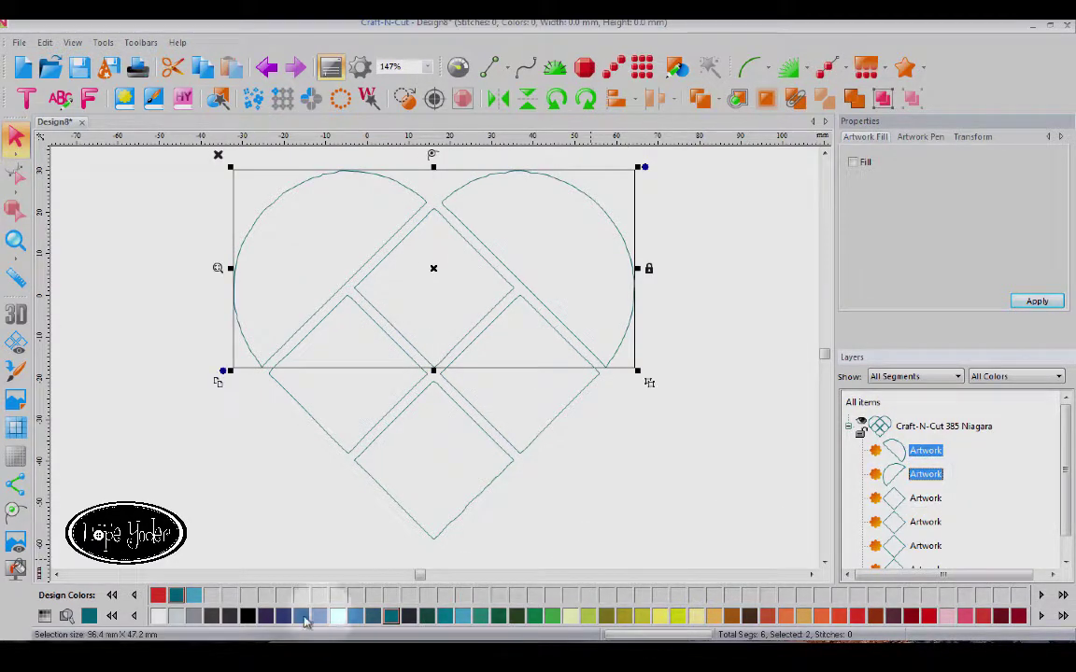
pyautogui.click(157, 595)
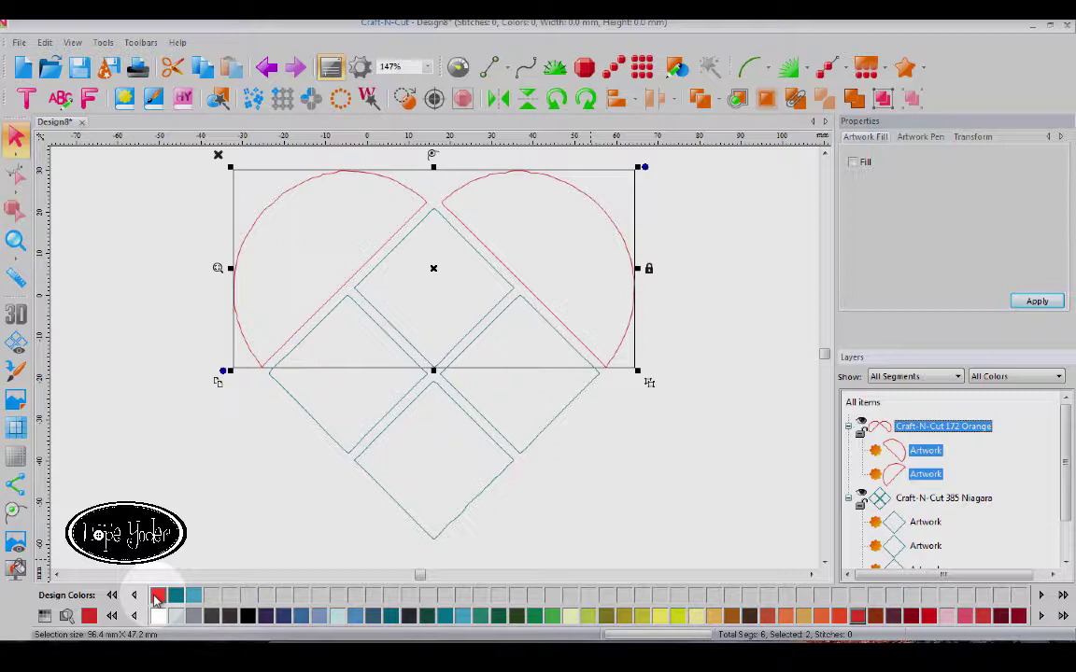
# Colour the left and right middle diamonds light blue.
pyautogui.click(927, 525)
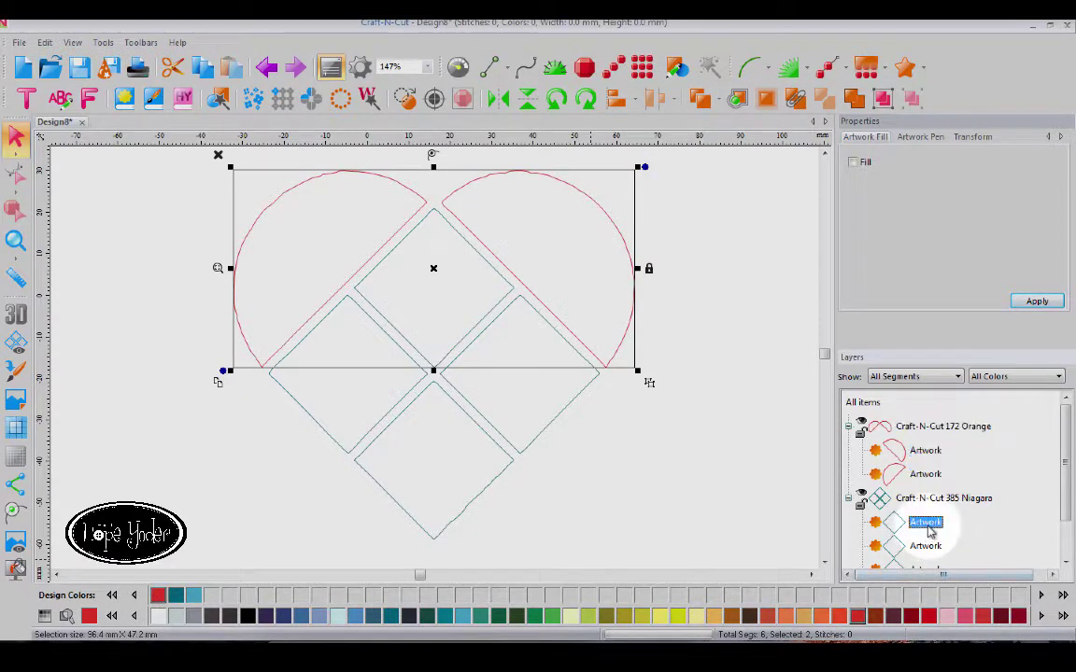
pyautogui.click(1065, 562)
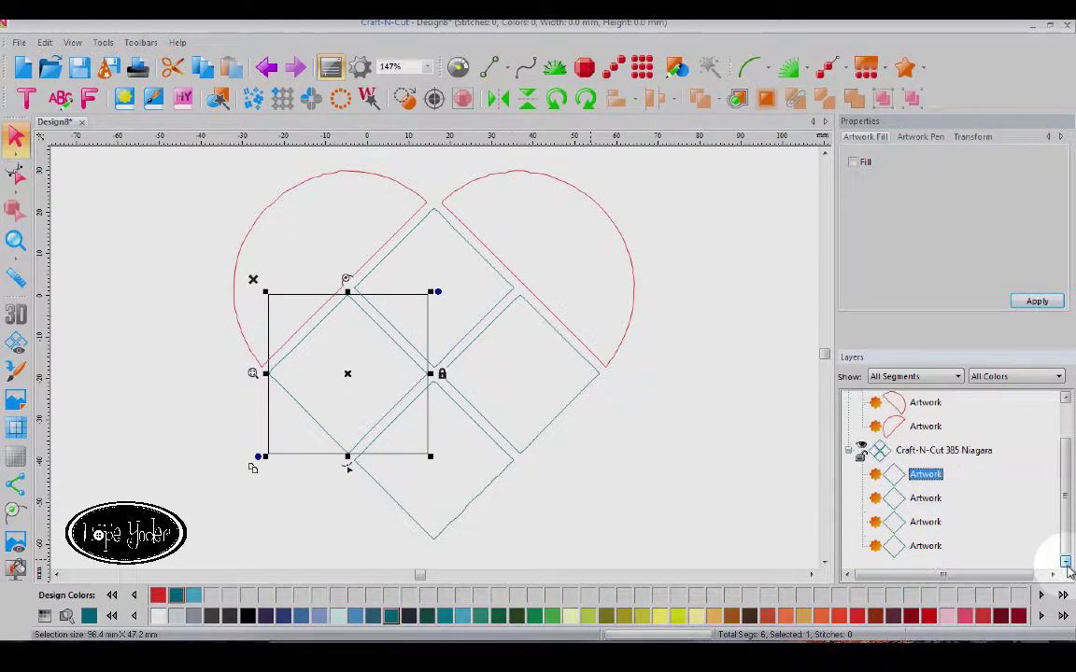
pyautogui.keyDown('ctrl'); pyautogui.click(924, 522); pyautogui.keyUp('ctrl')
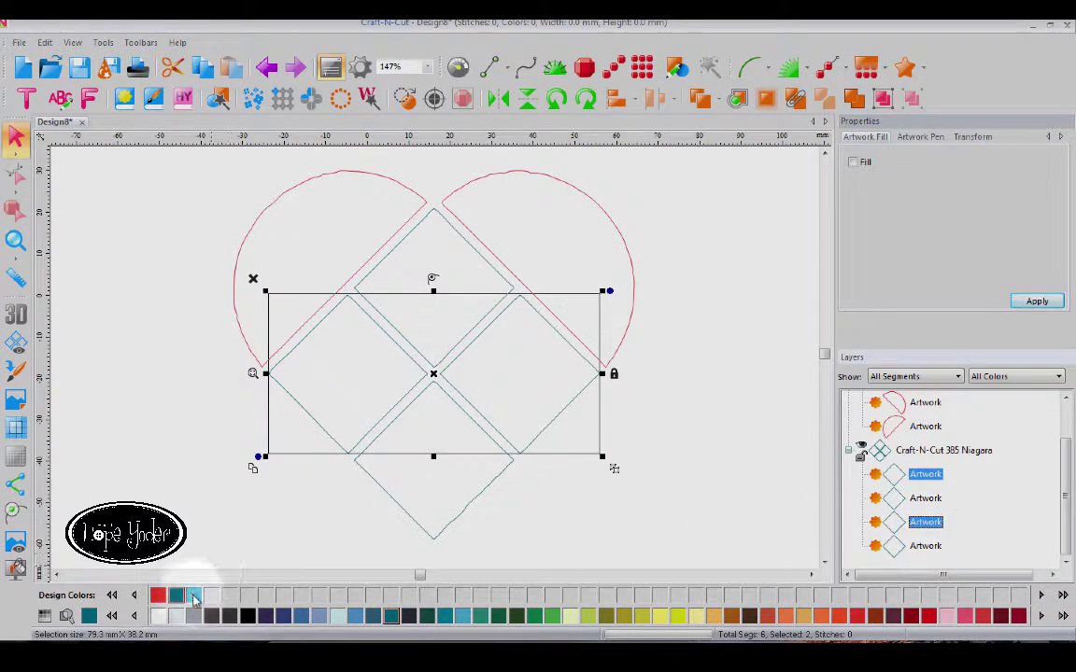
pyautogui.click(194, 595)
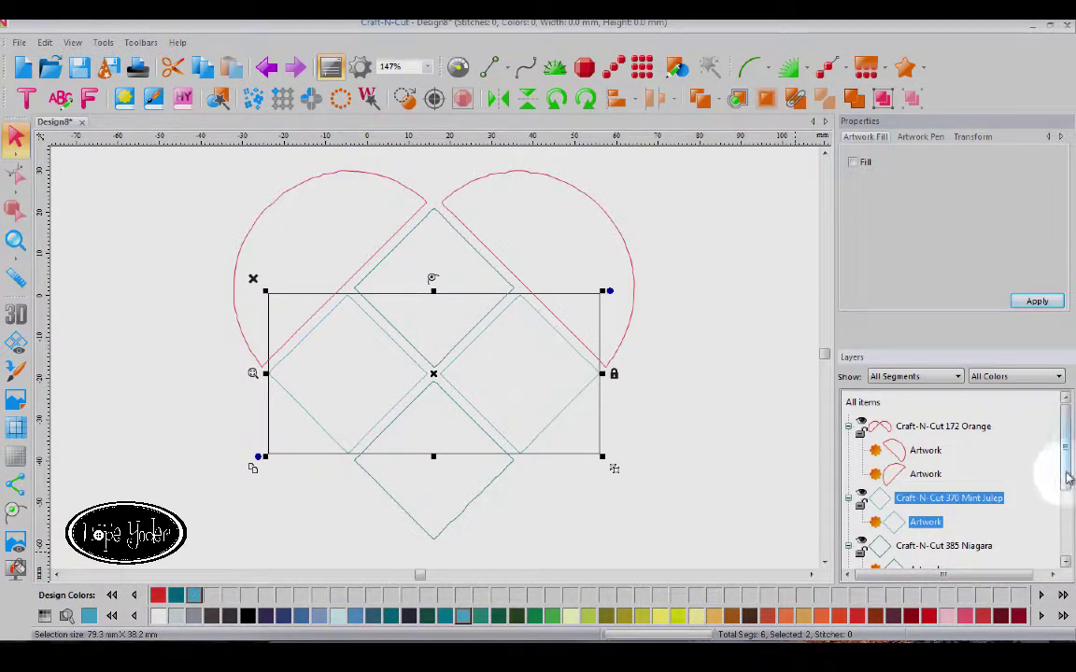
# Select the top and bottom diamonds and colour them Niagara teal as one layer.
pyautogui.moveTo(1066, 475); pyautogui.dragTo(1072, 515)
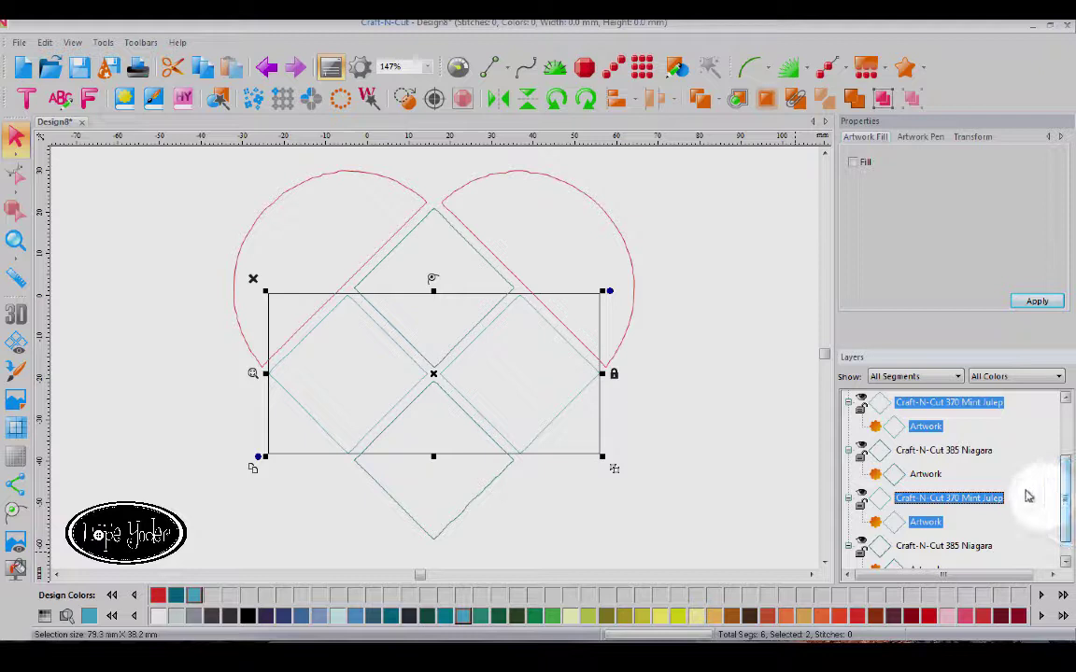
pyautogui.click(972, 452)
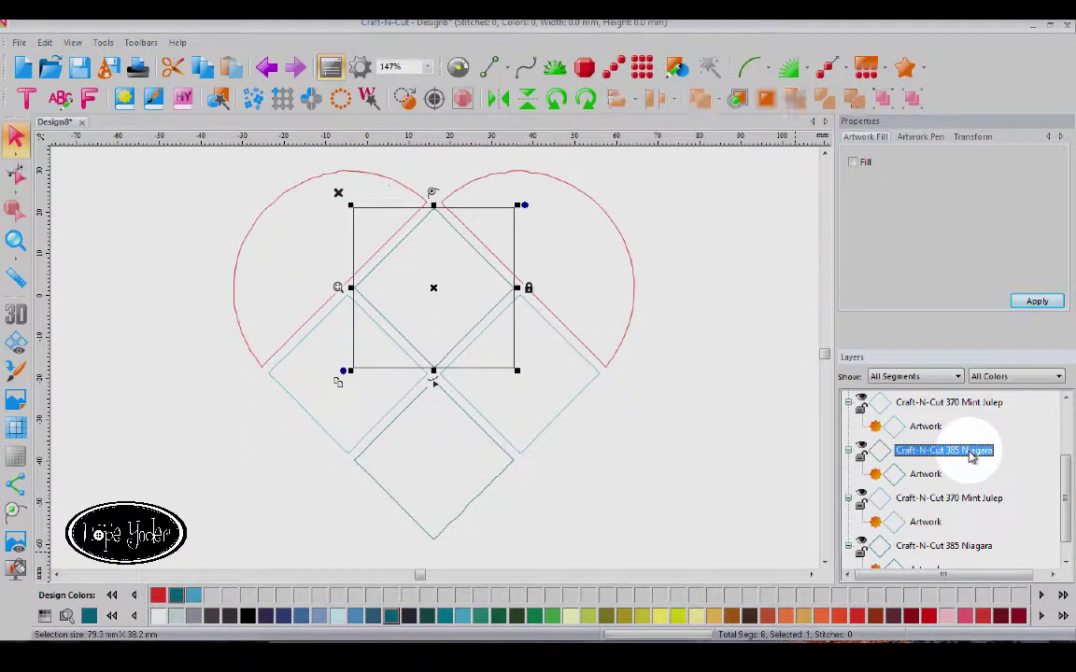
pyautogui.keyDown('shift'); pyautogui.click(955, 547); pyautogui.keyUp('shift')
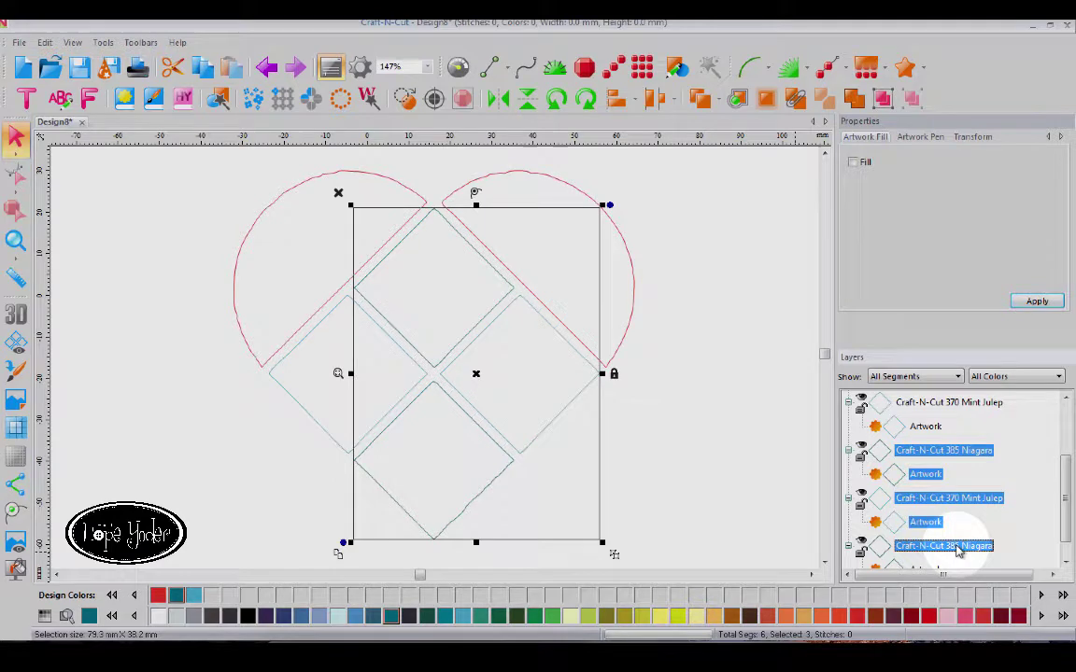
pyautogui.click(934, 455)
pyautogui.keyDown('ctrl'); pyautogui.click(946, 547); pyautogui.keyUp('ctrl')
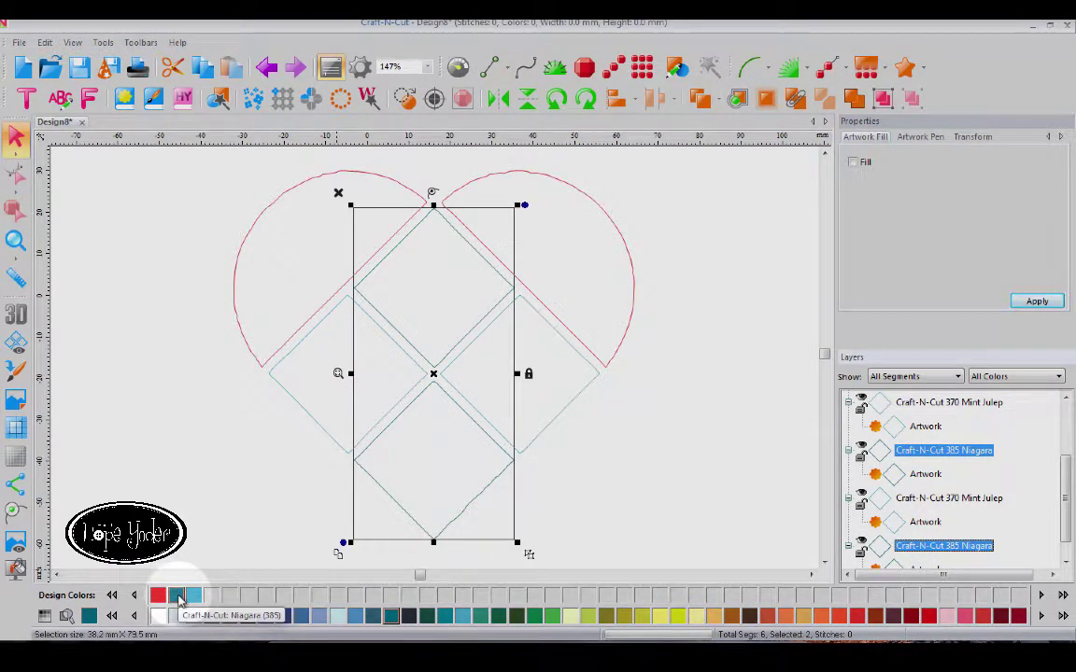
pyautogui.click(177, 596)
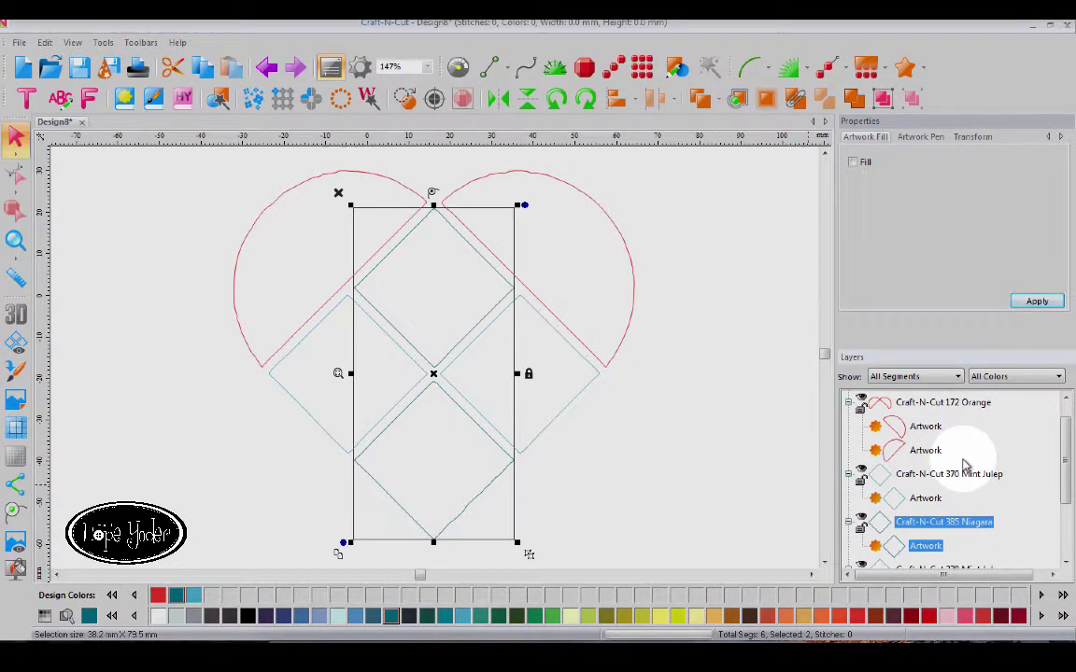
pyautogui.rightClick(965, 464)
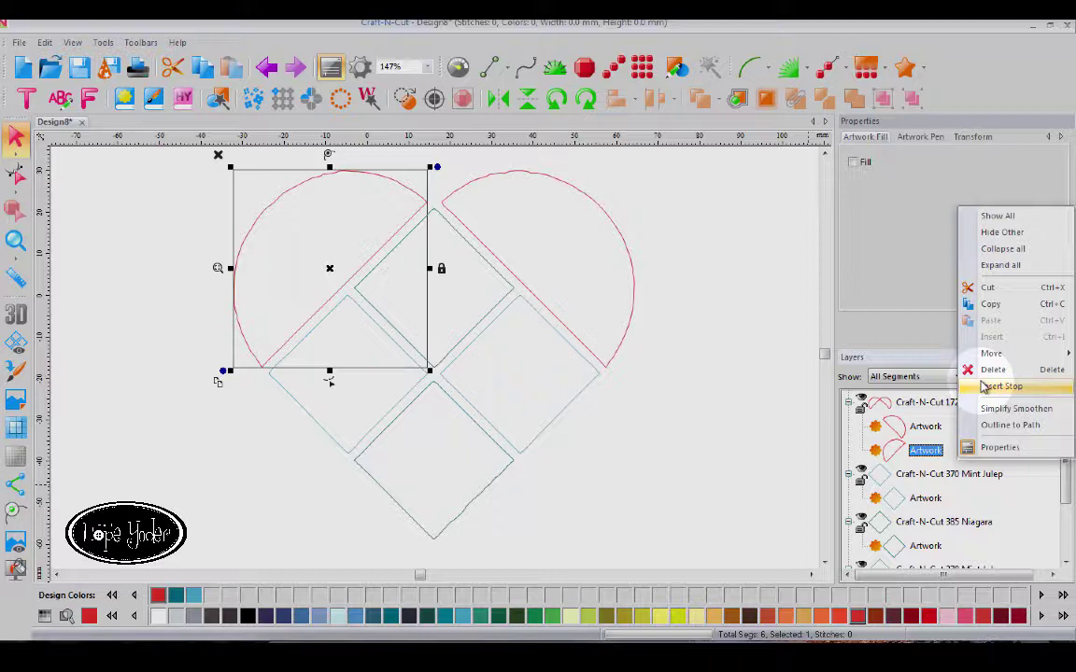
# Apply a solid Artwork Fill to all six heart pieces, then deselect.
pyautogui.click(1002, 250)
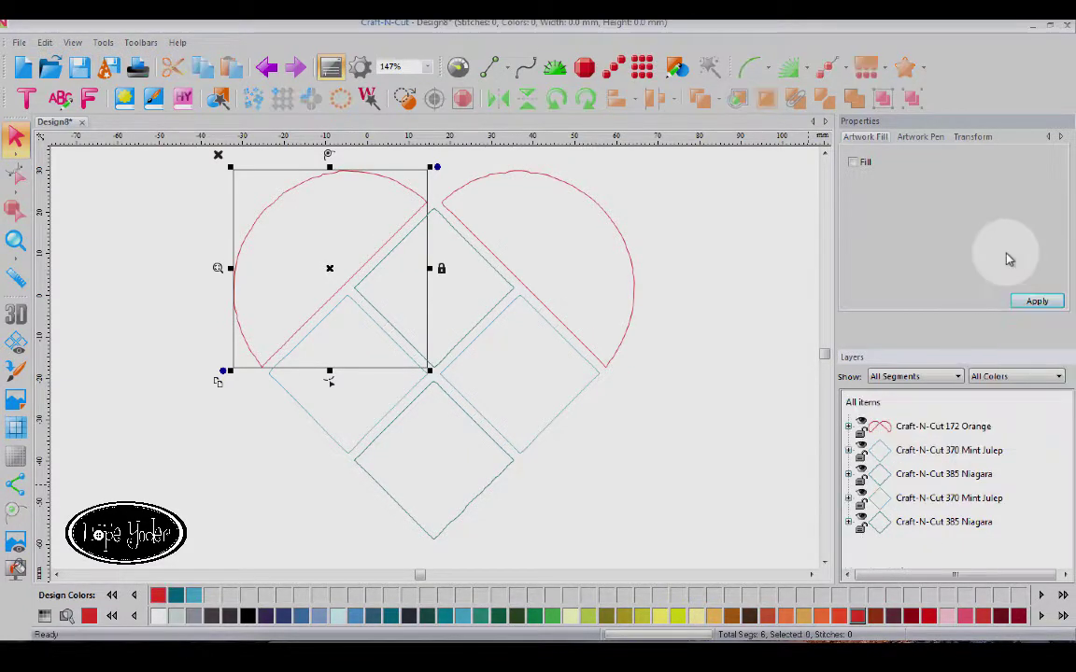
pyautogui.click(874, 409)
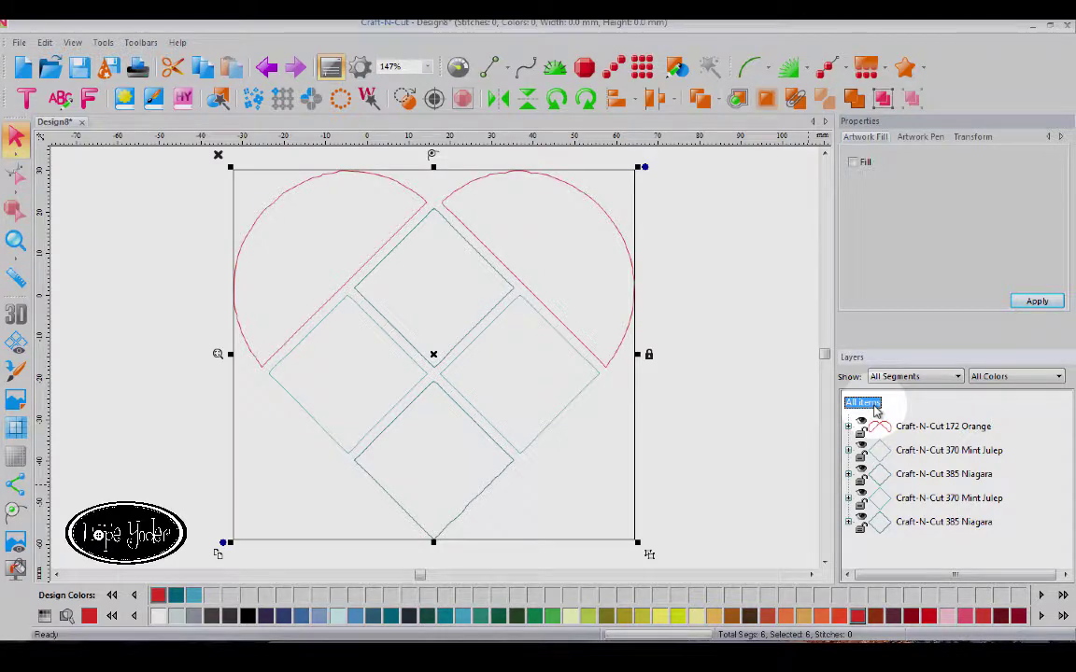
pyautogui.click(853, 164)
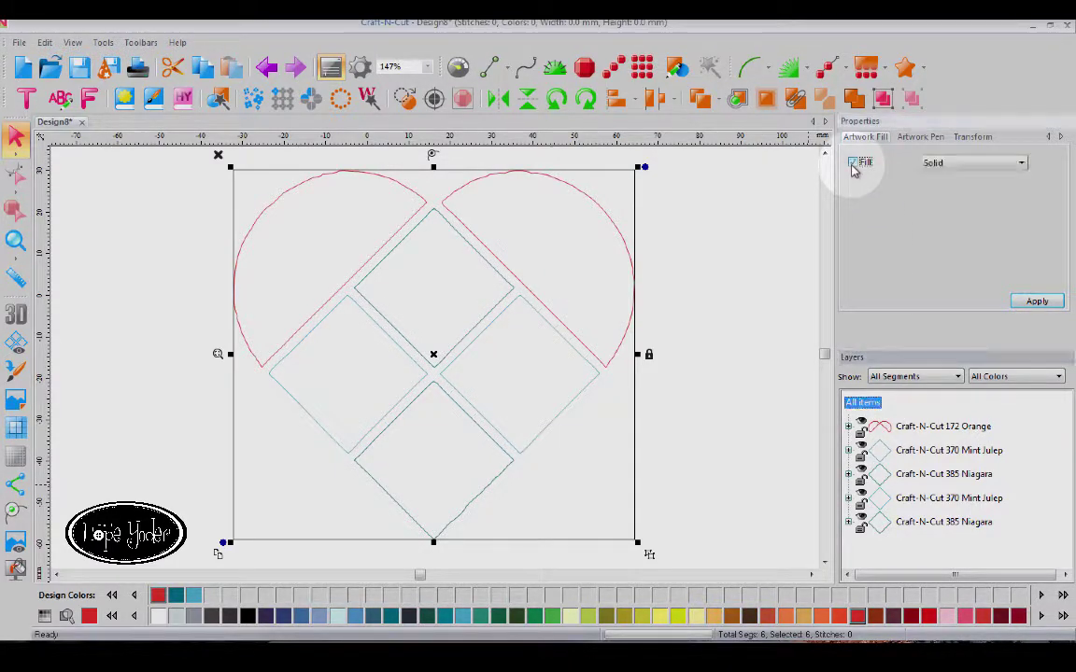
pyautogui.click(1036, 302)
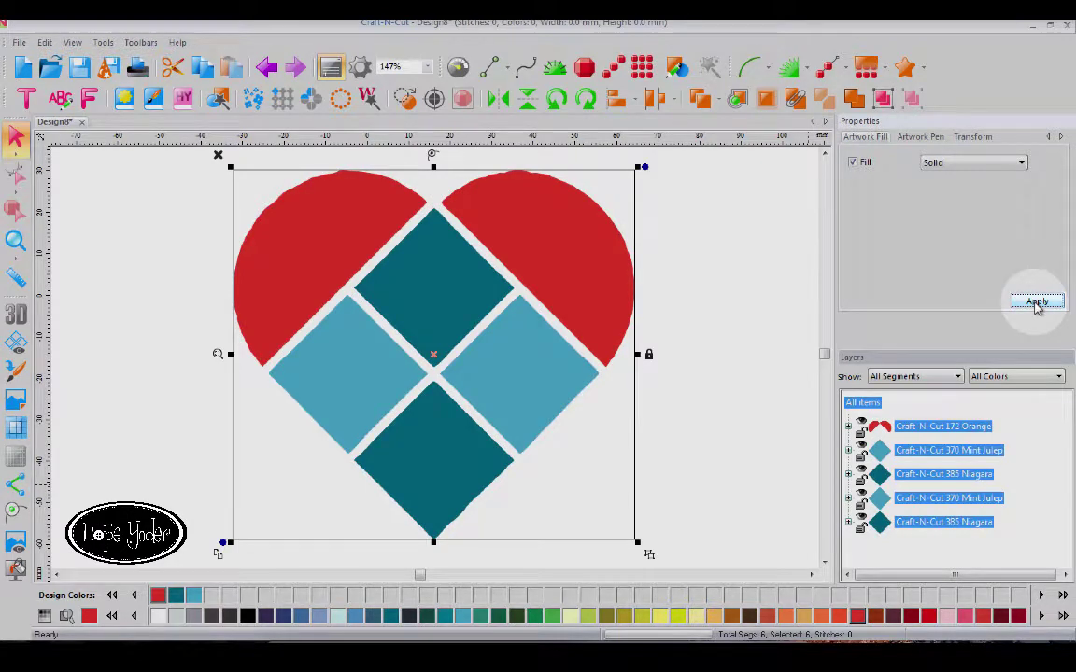
pyautogui.click(663, 308)
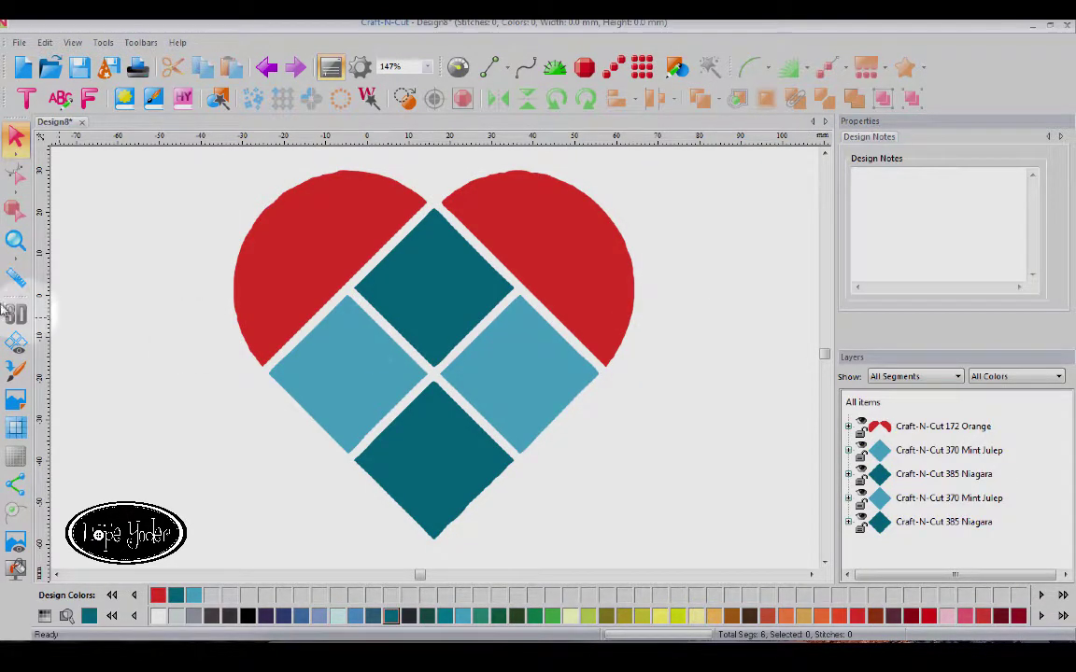
# Zoom into the bottom Niagara diamond and turn off its fill.
pyautogui.click(15, 241)
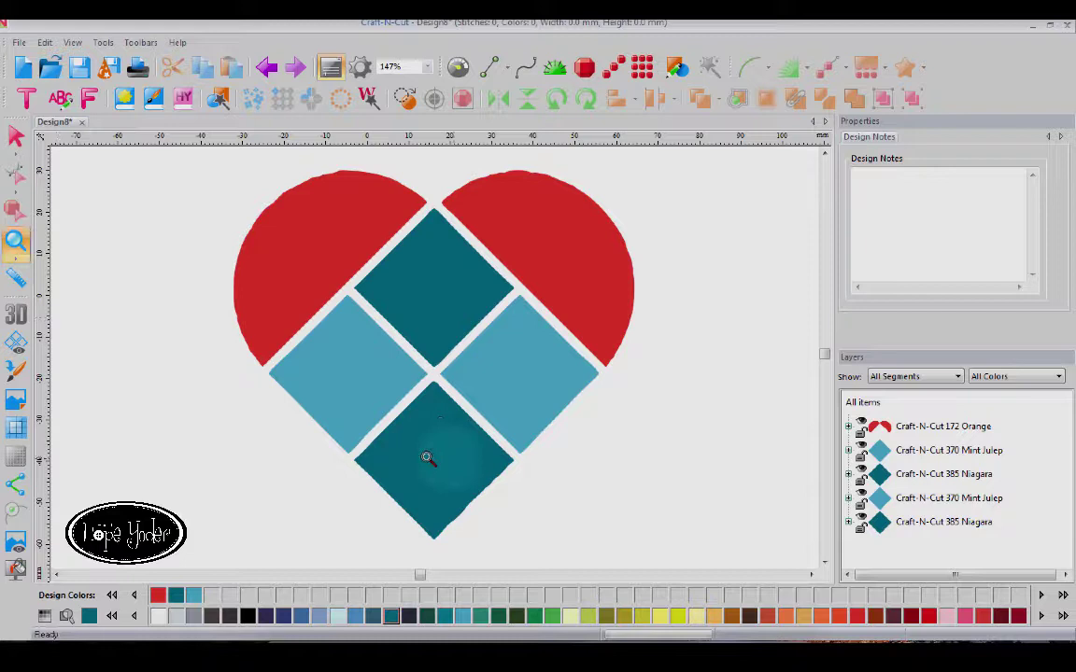
pyautogui.moveTo(353, 533)
pyautogui.mouseDown()
pyautogui.moveTo(455, 439)
pyautogui.moveTo(550, 480)
pyautogui.moveTo(561, 430)
pyautogui.mouseUp()
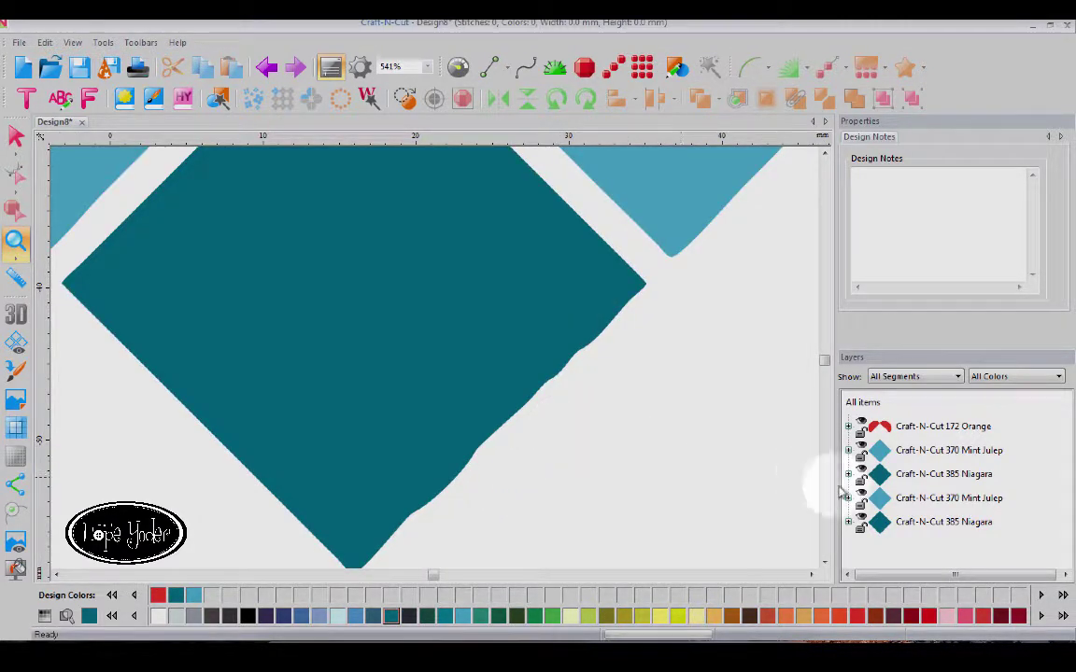
pyautogui.click(920, 523)
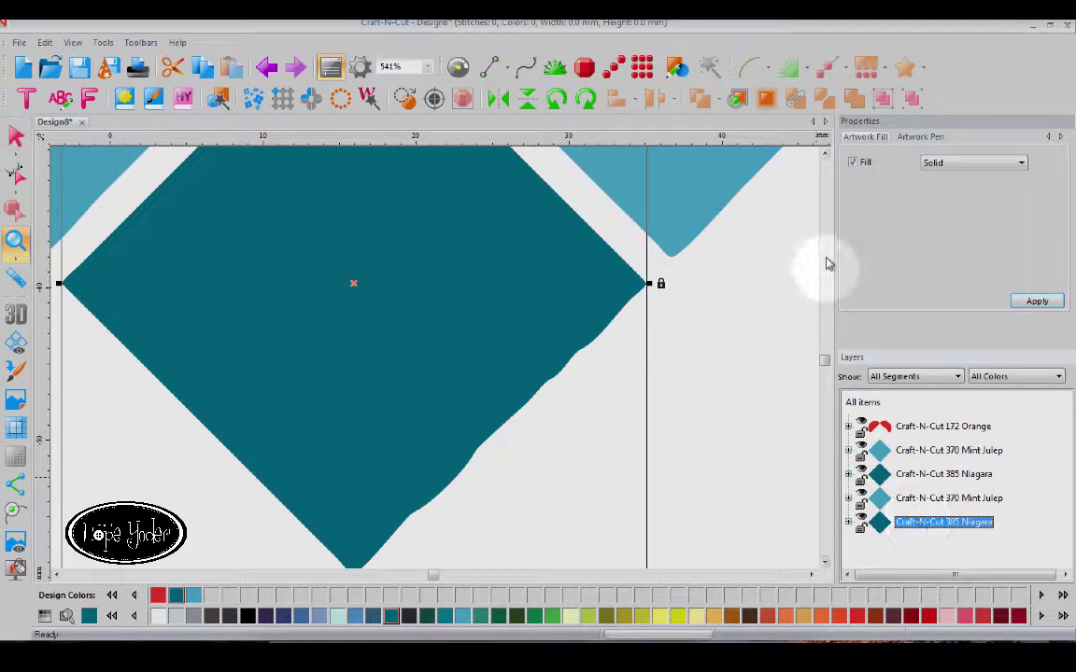
pyautogui.click(851, 164)
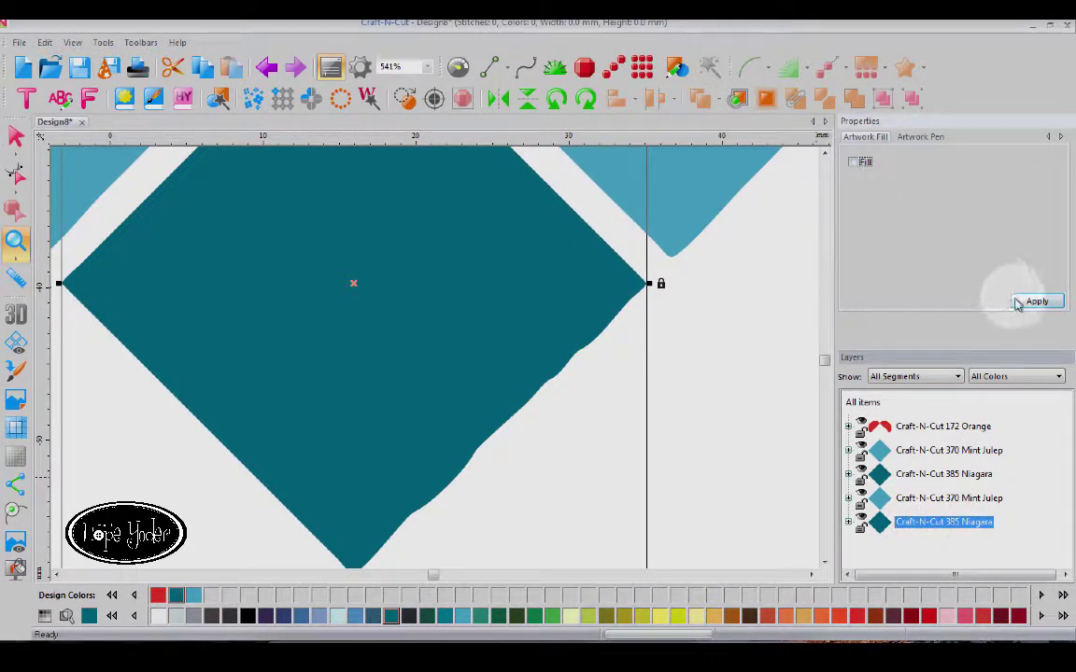
pyautogui.click(1020, 305)
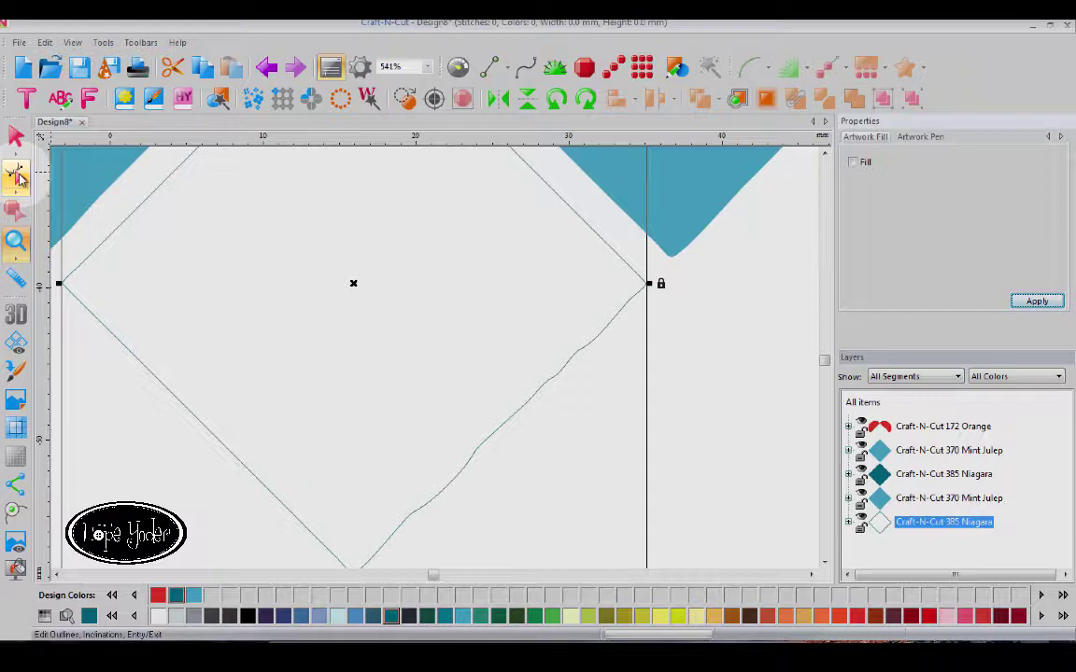
# Select the nodes along the diamond's jagged lower-right edge and convert them to Line.
pyautogui.click(14, 241)
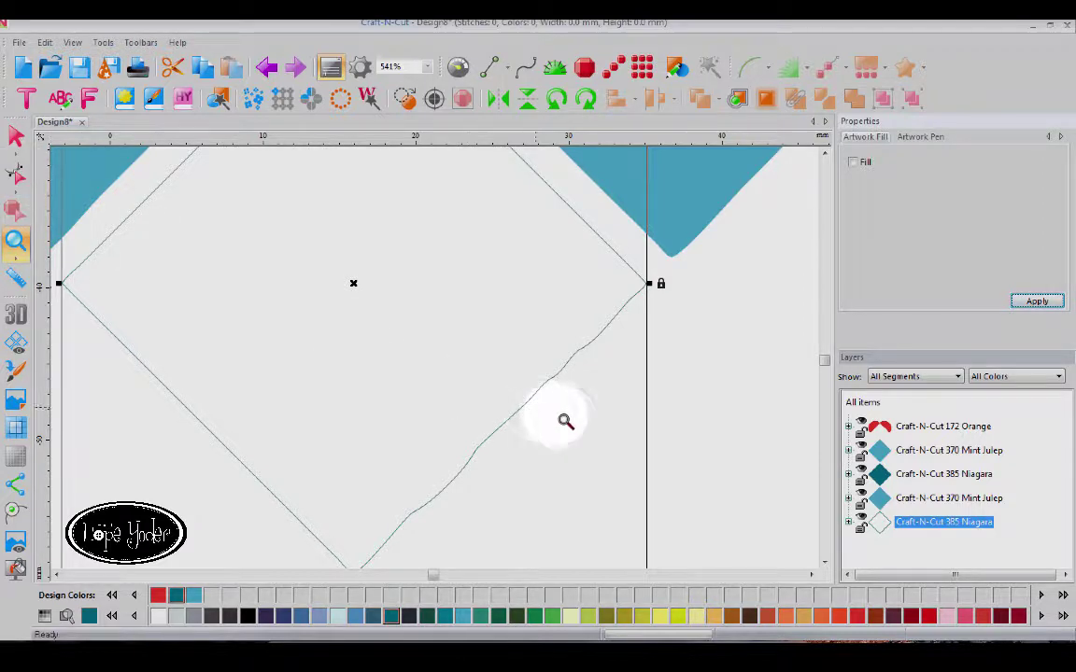
pyautogui.click(19, 176)
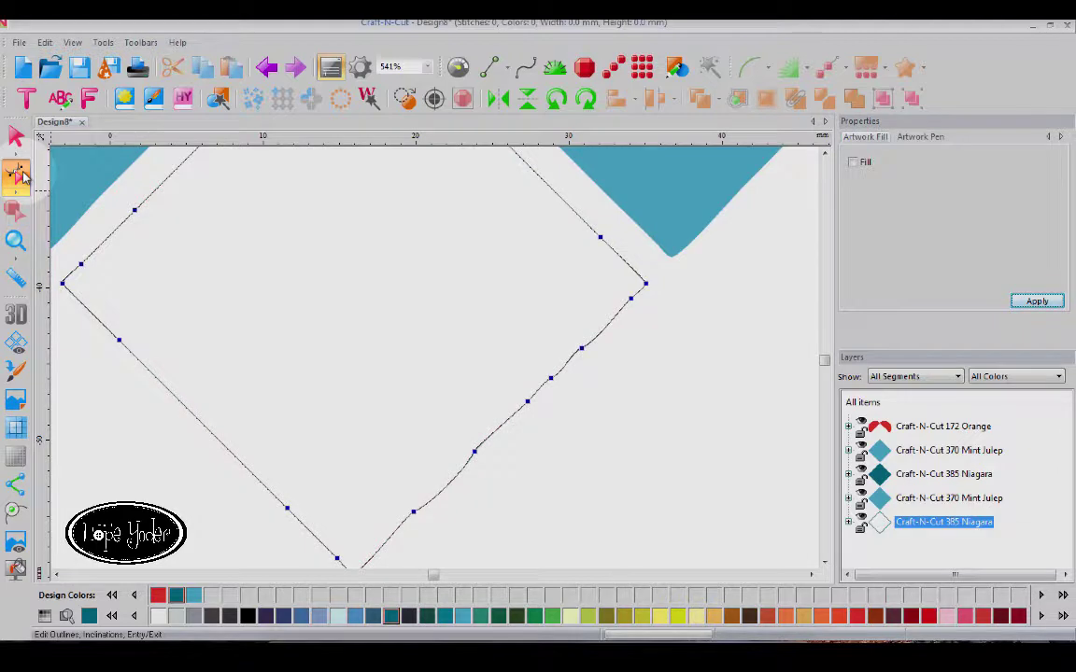
pyautogui.click(14, 241)
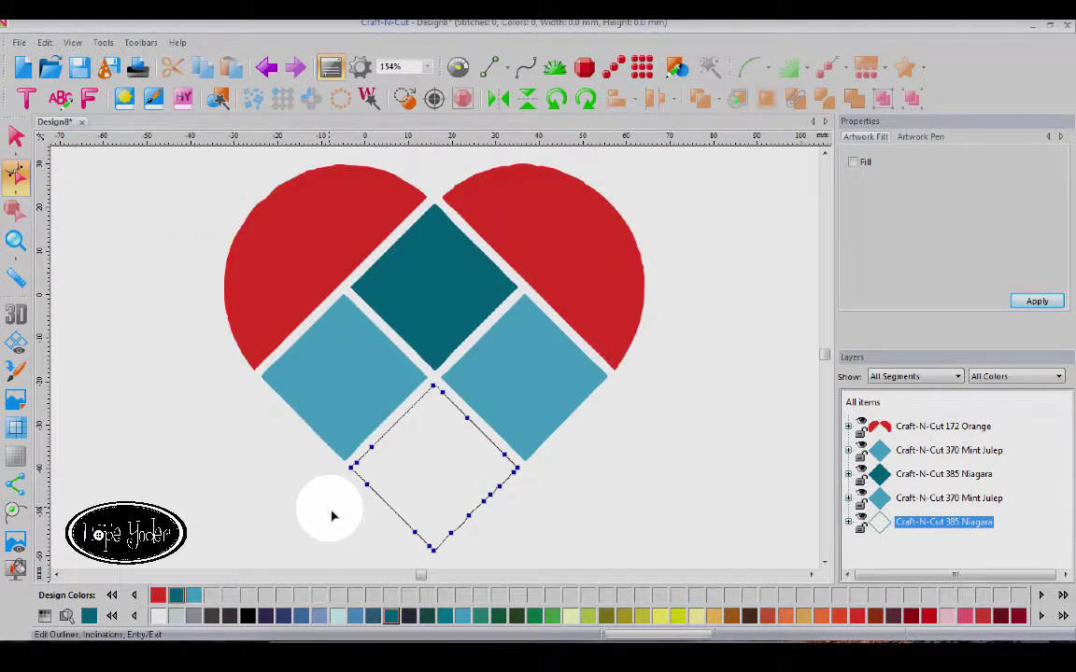
pyautogui.moveTo(416, 560); pyautogui.dragTo(548, 451)
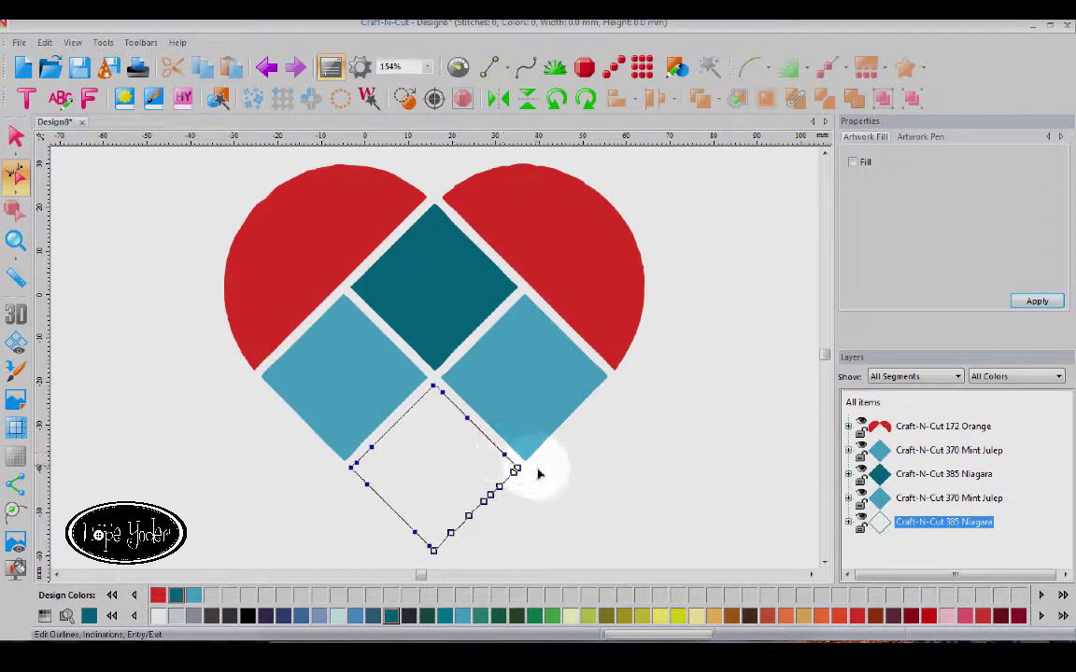
pyautogui.click(492, 500)
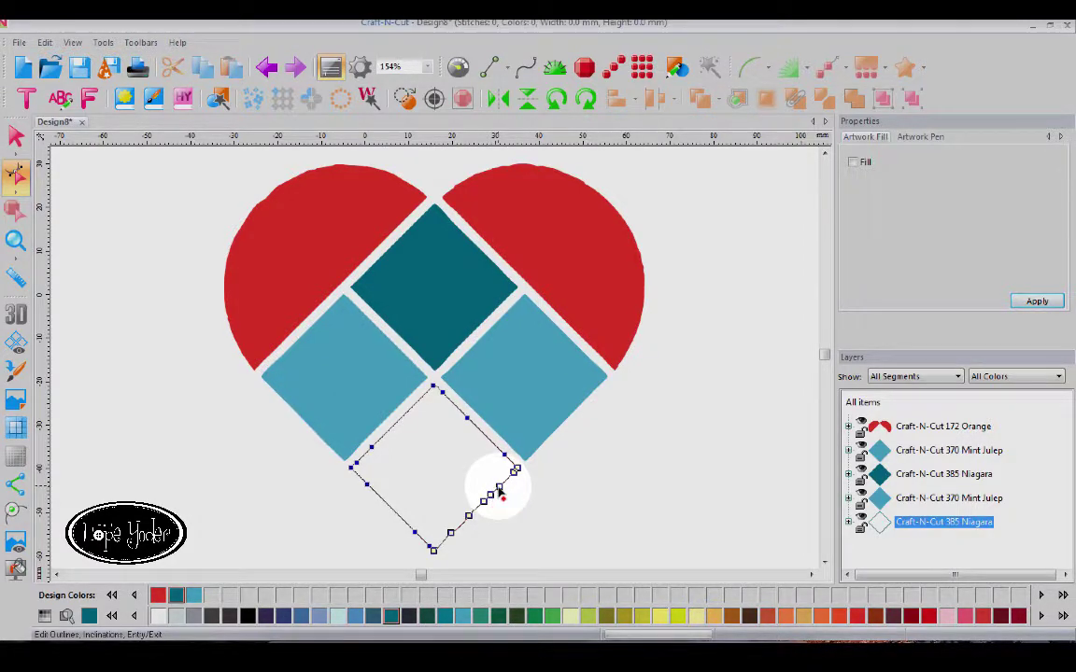
pyautogui.rightClick(500, 492)
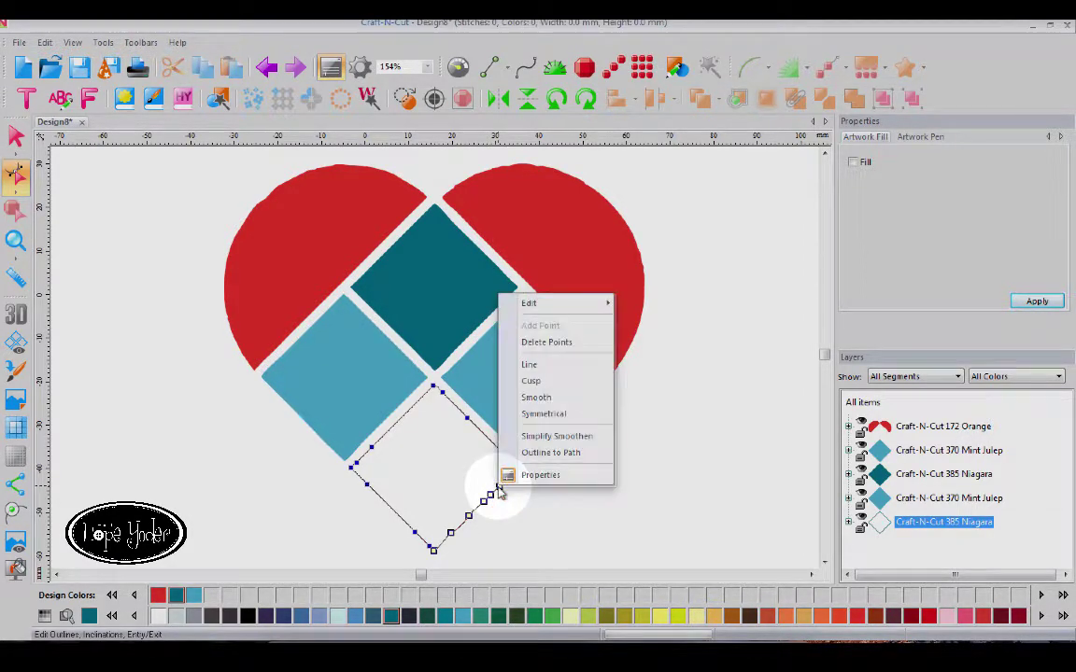
pyautogui.click(529, 367)
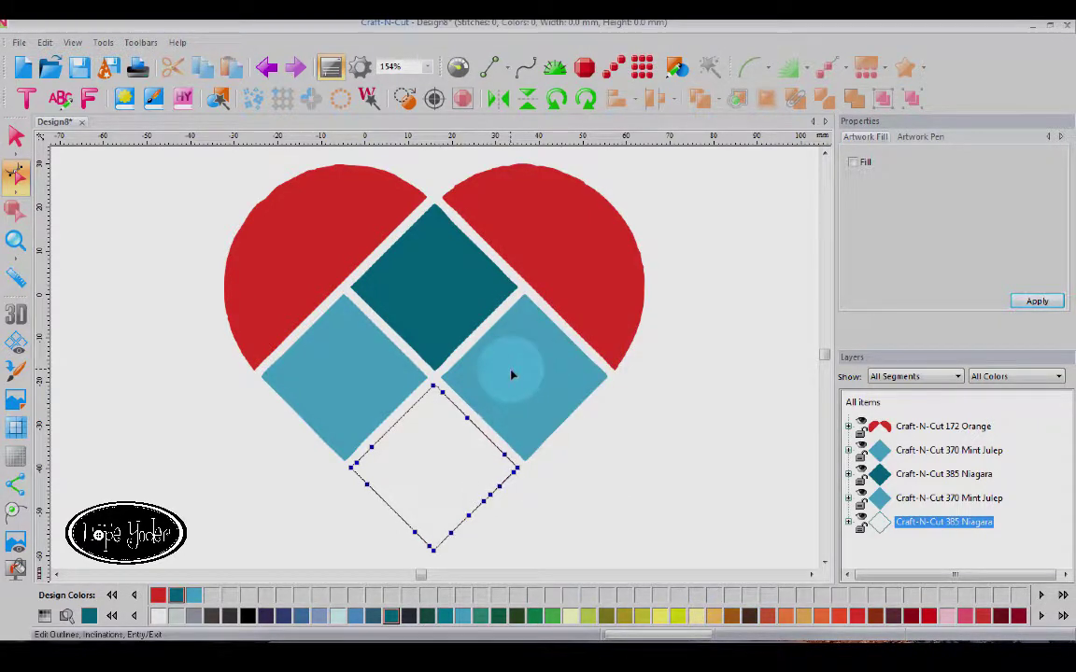
# Turn the bottom diamond's solid fill back on and exit node editing.
pyautogui.click(854, 163)
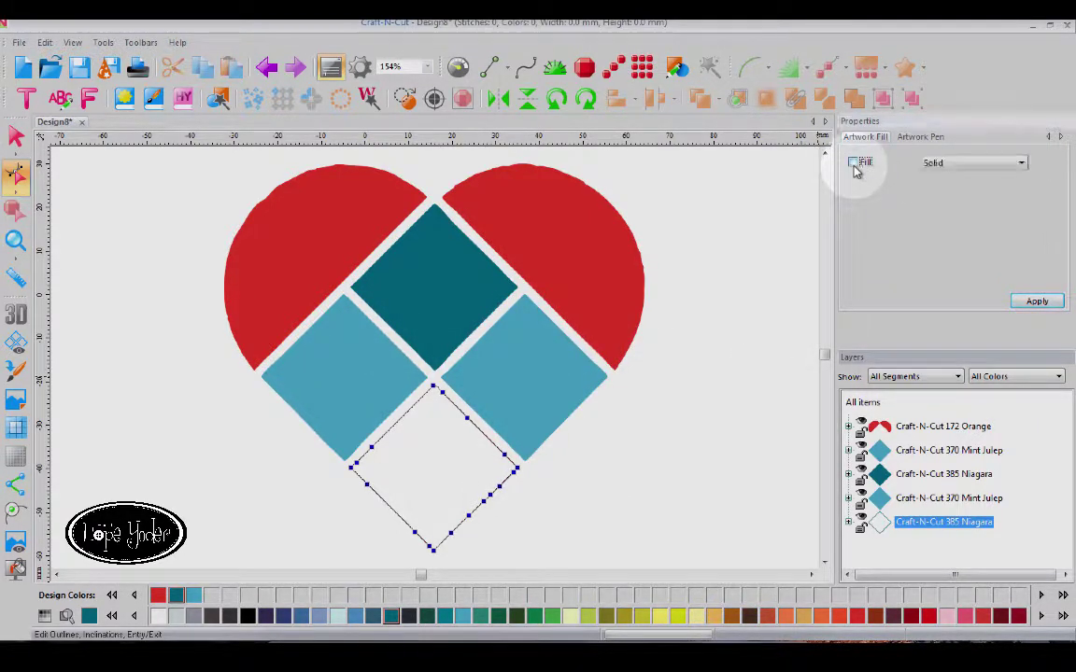
pyautogui.click(1032, 302)
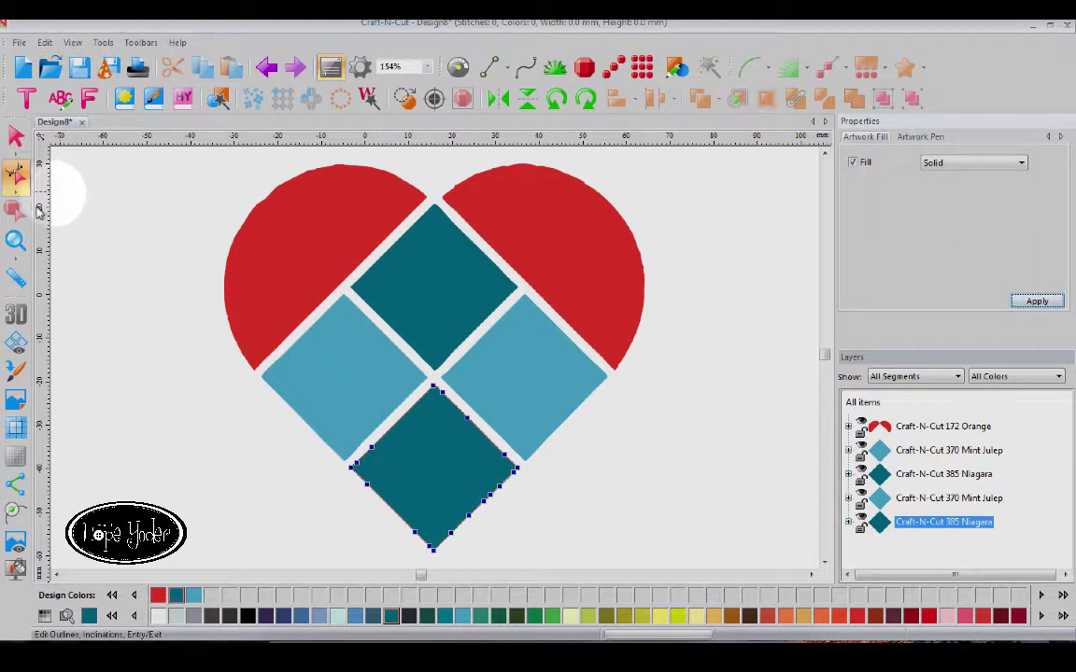
pyautogui.click(15, 241)
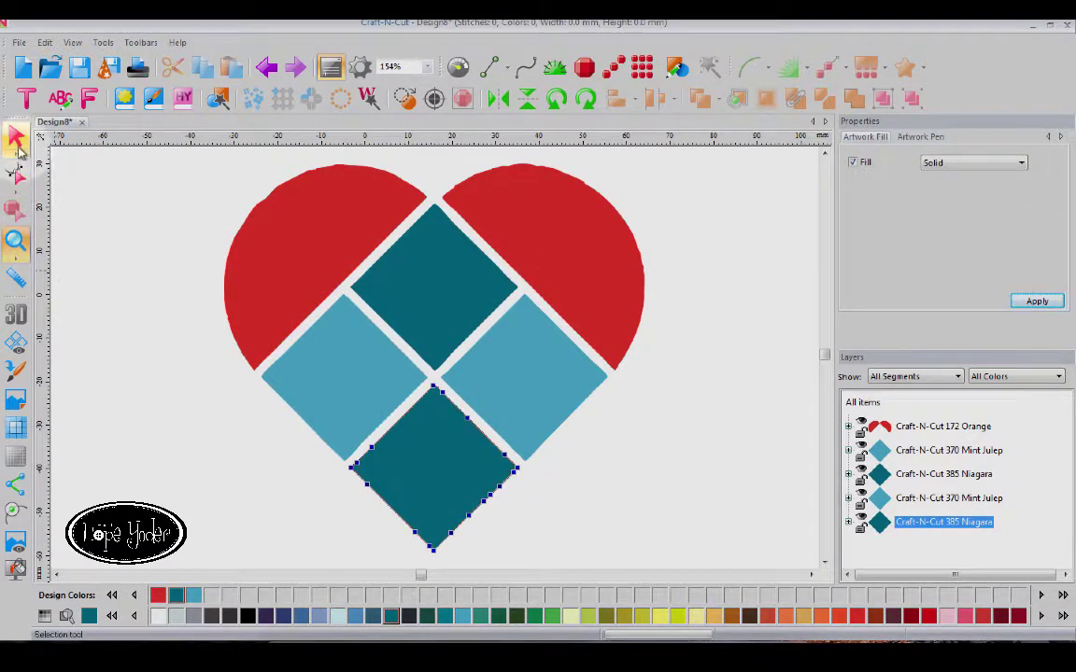
pyautogui.click(14, 138)
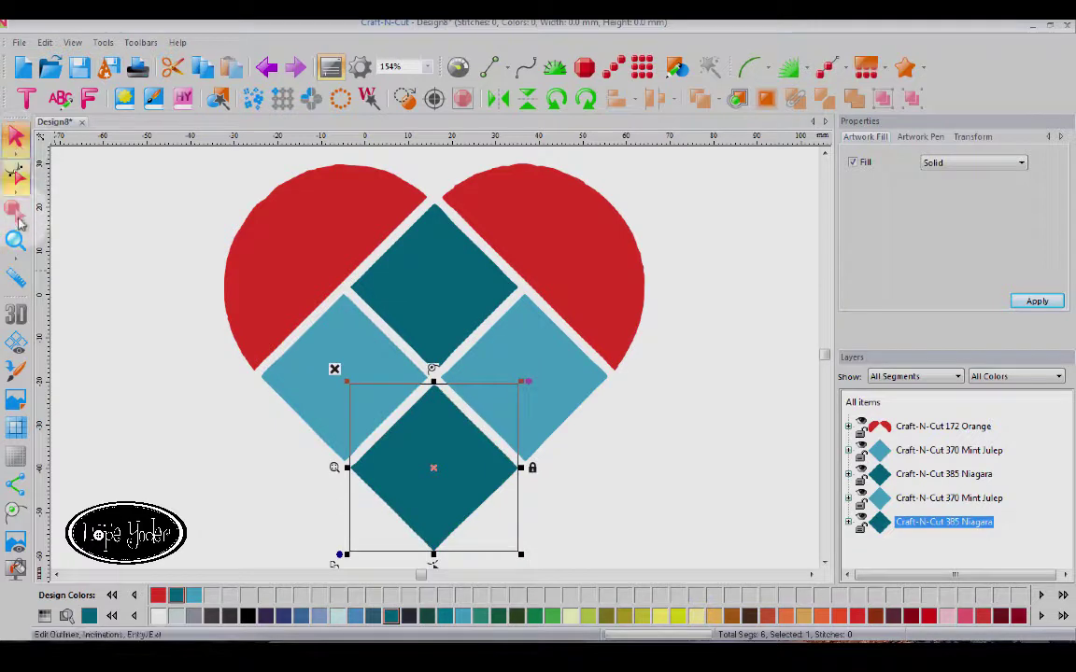
# Zoom in on the diamond's straightened edge, then zoom back out.
pyautogui.click(17, 239)
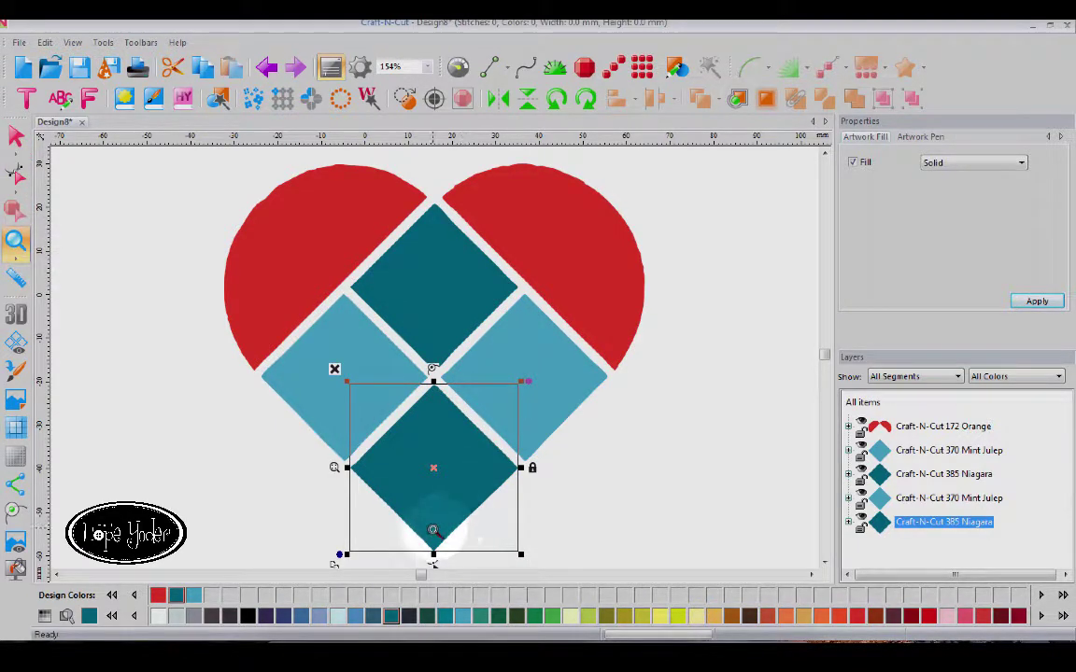
pyautogui.moveTo(402, 551); pyautogui.dragTo(586, 446)
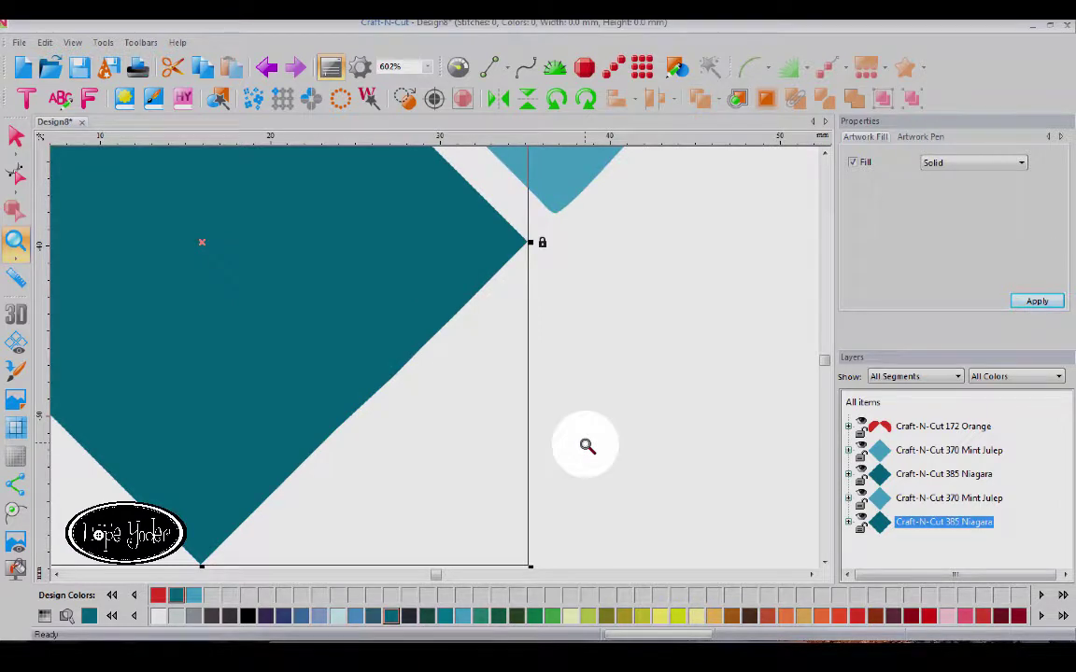
pyautogui.click(16, 240)
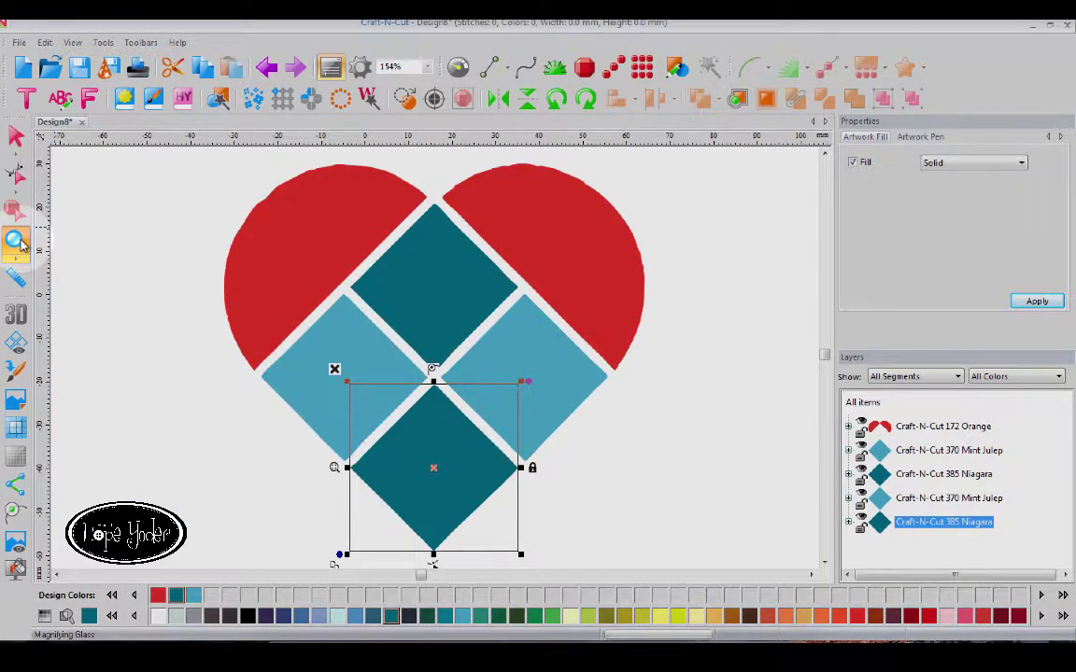
pyautogui.click(863, 402)
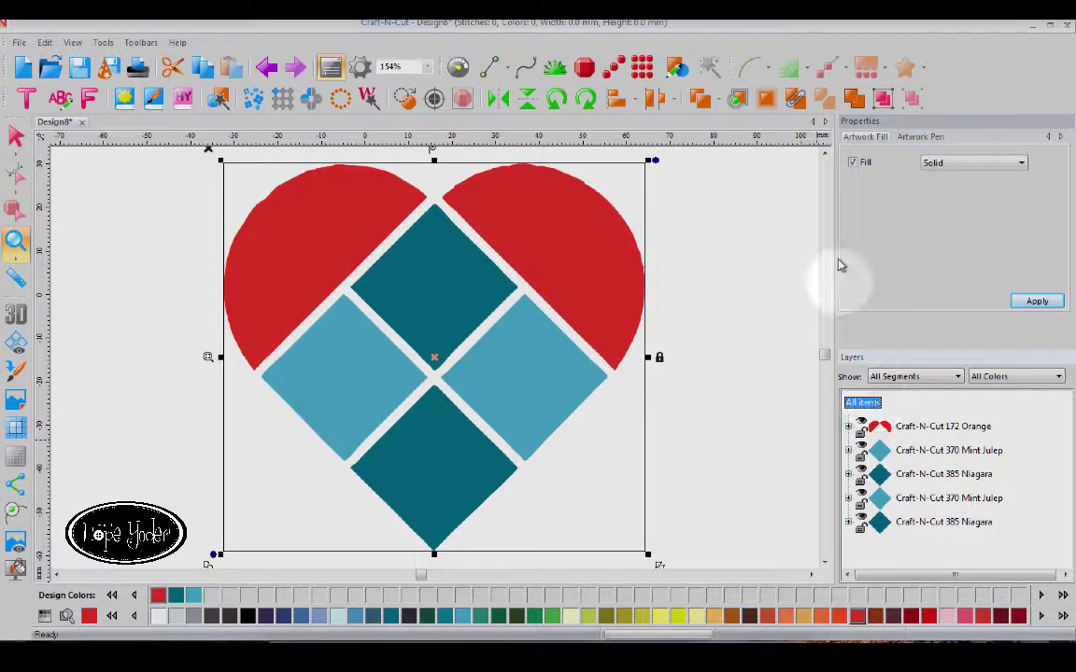
pyautogui.click(853, 163)
pyautogui.click(1035, 302)
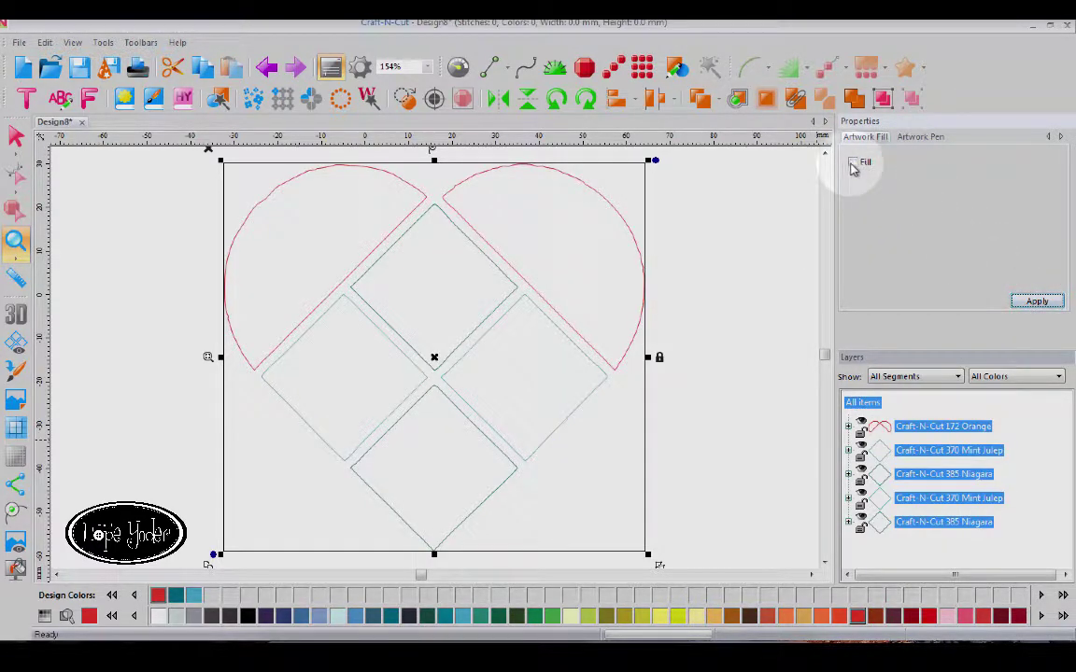
pyautogui.click(852, 163)
pyautogui.click(1018, 302)
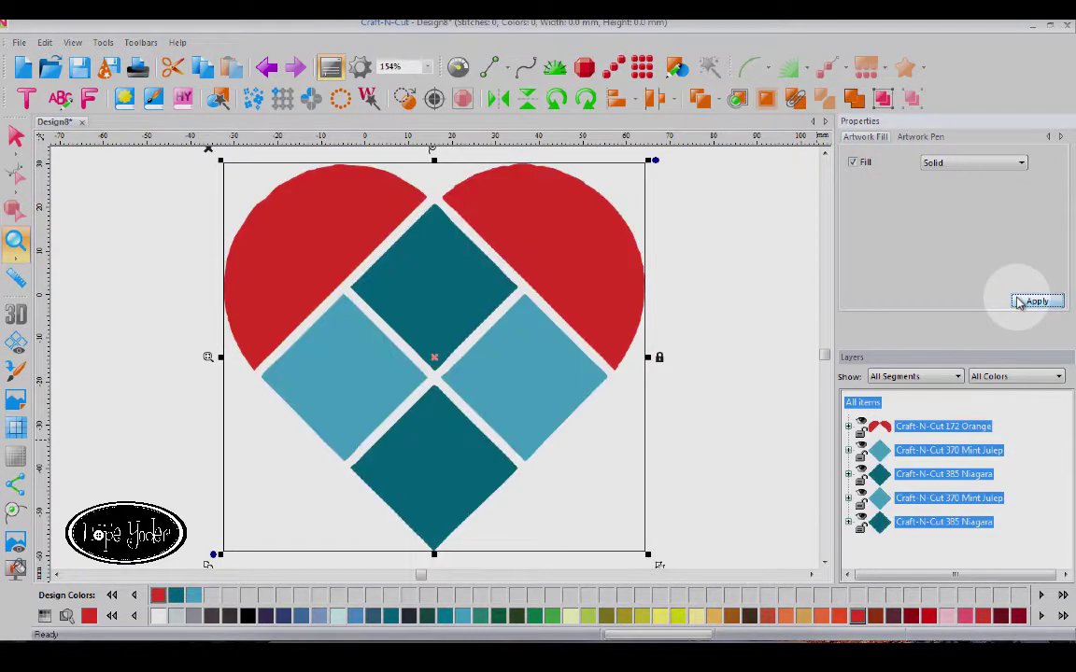
pyautogui.click(17, 344)
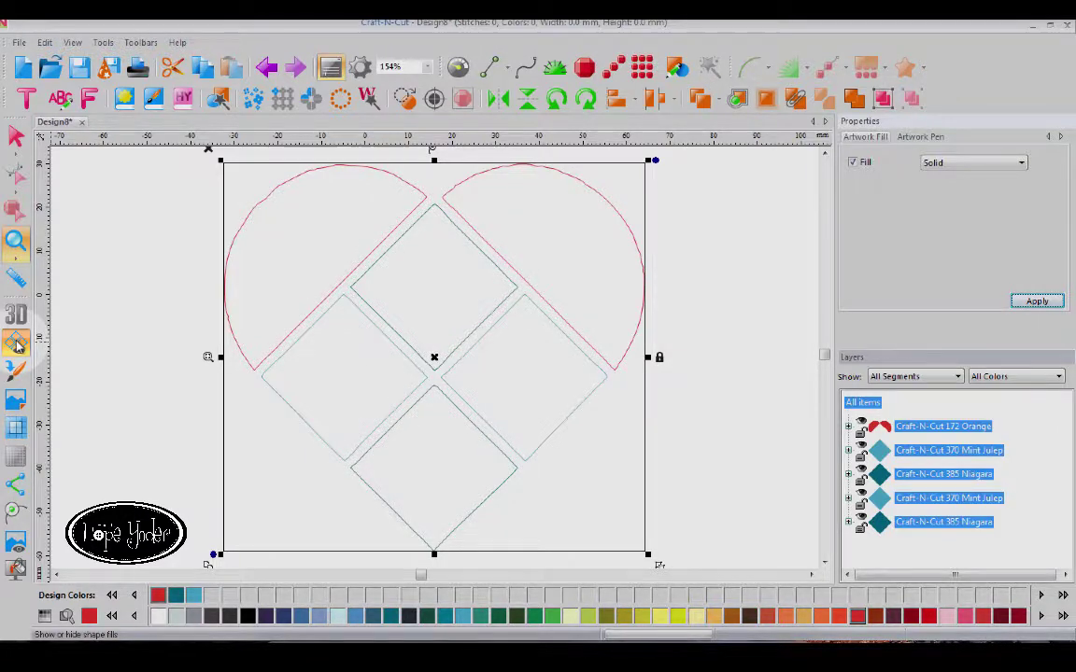
pyautogui.click(18, 345)
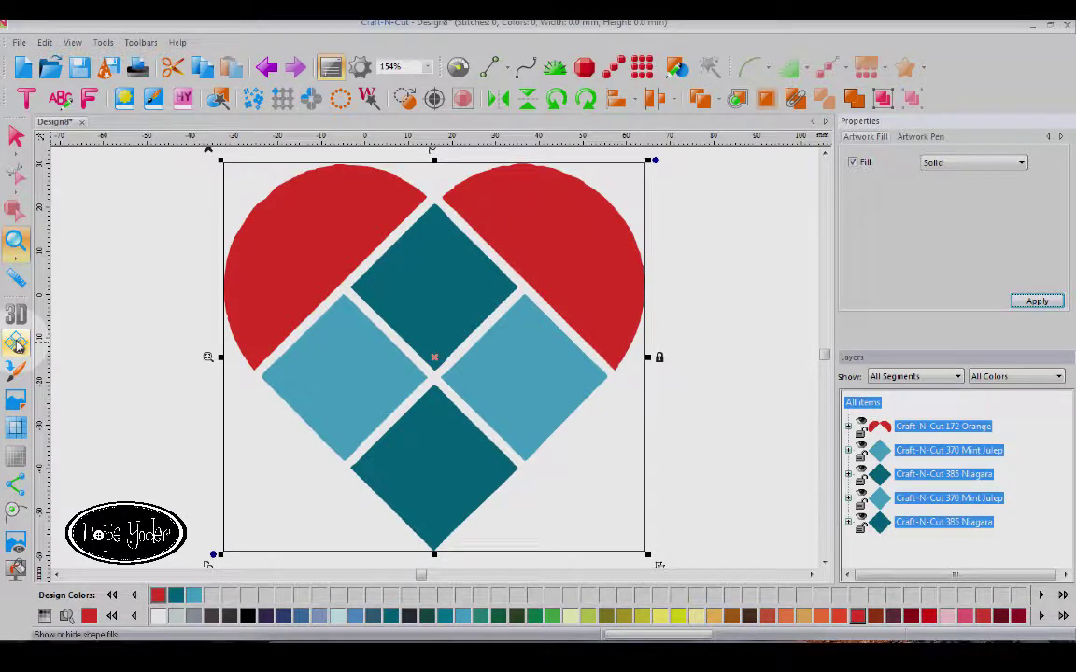
pyautogui.click(18, 346)
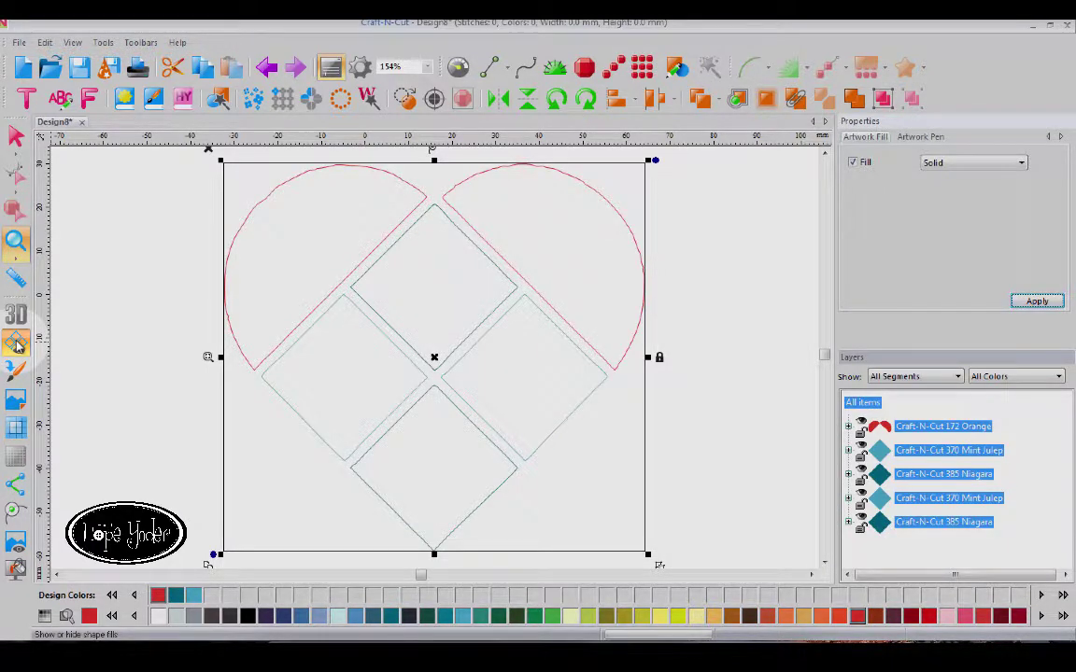
pyautogui.click(17, 346)
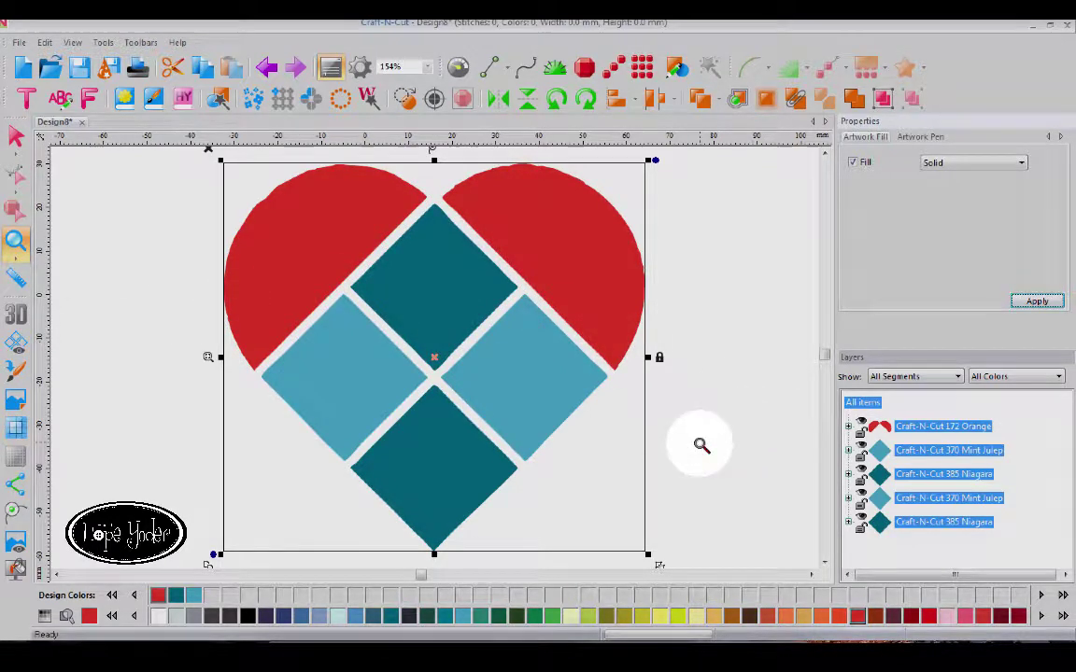